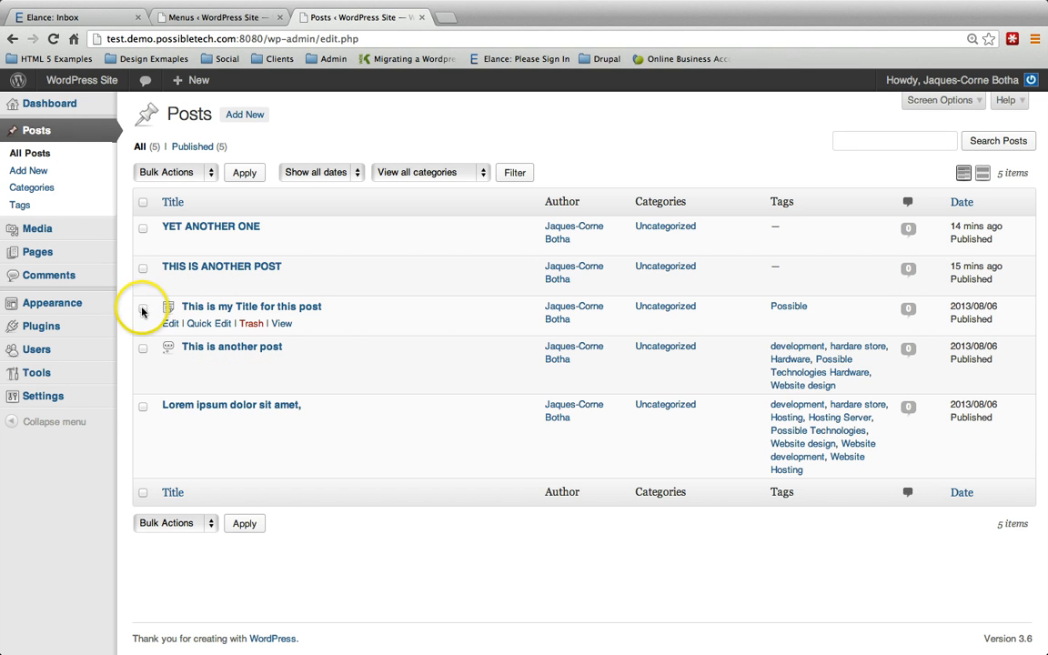
Open the posts "This is my Title for this post", "This is another post" and "Lorem ipsum dolor sit amet," together for bulk editing.
left_click(143, 347)
left_click(143, 406)
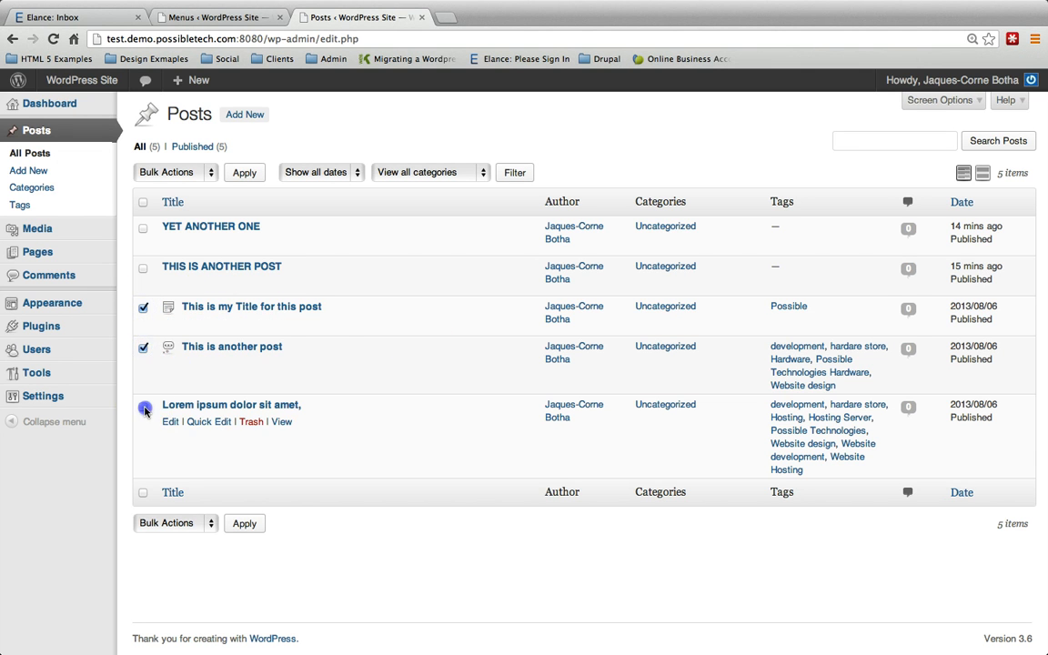
left_click(212, 171)
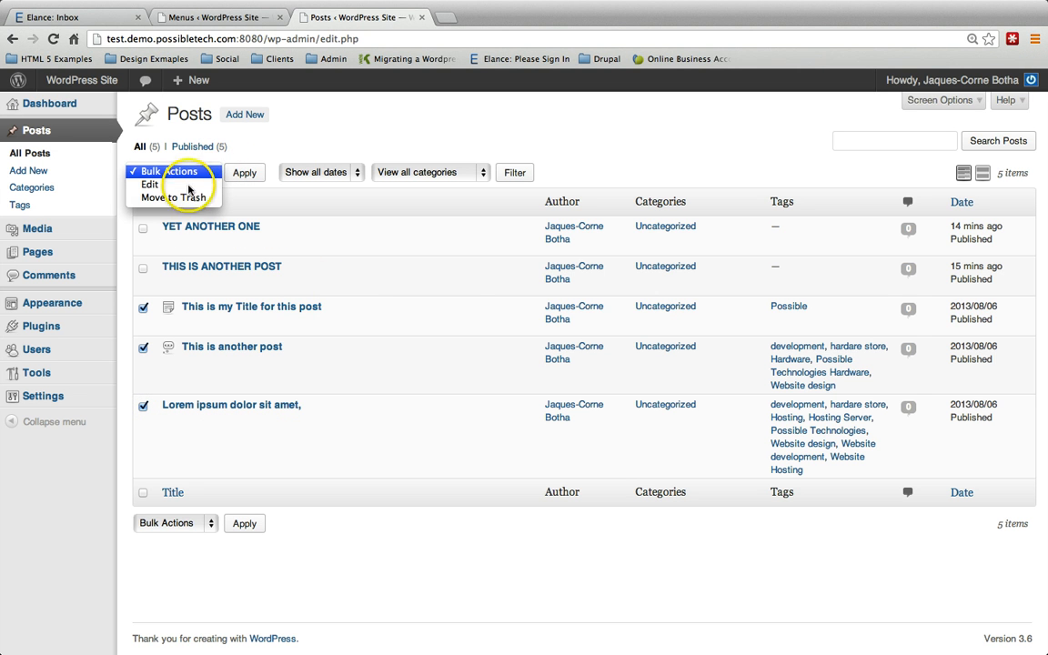
left_click(151, 184)
left_click(244, 172)
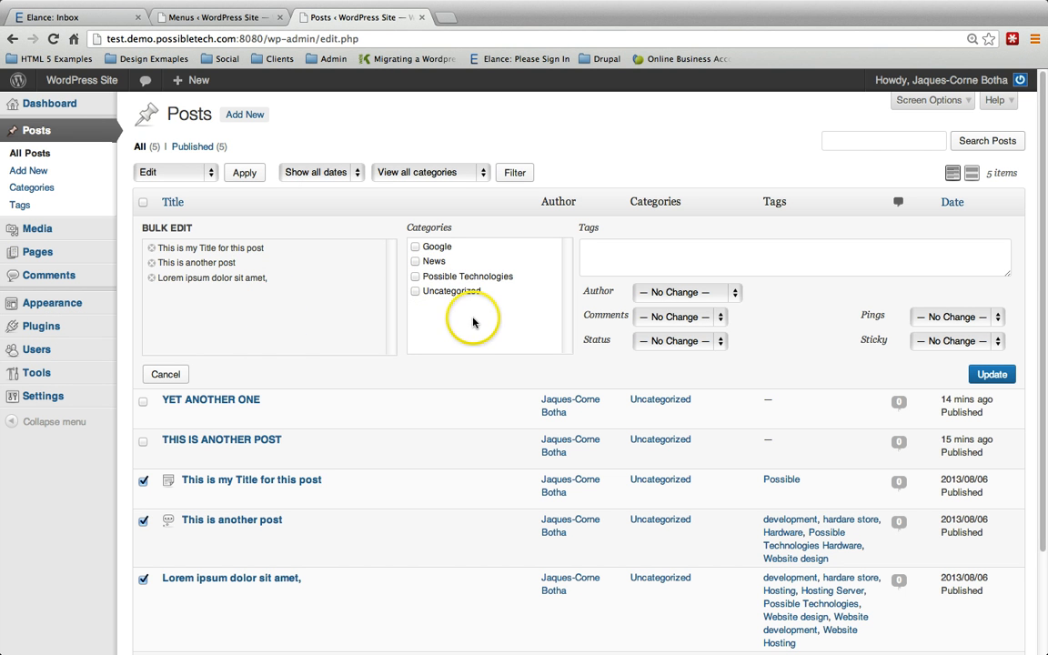
Assign the three posts the category Possible Technologies and the tags "the best, smb, world", and update them.
scroll(482, 345, "down", 2)
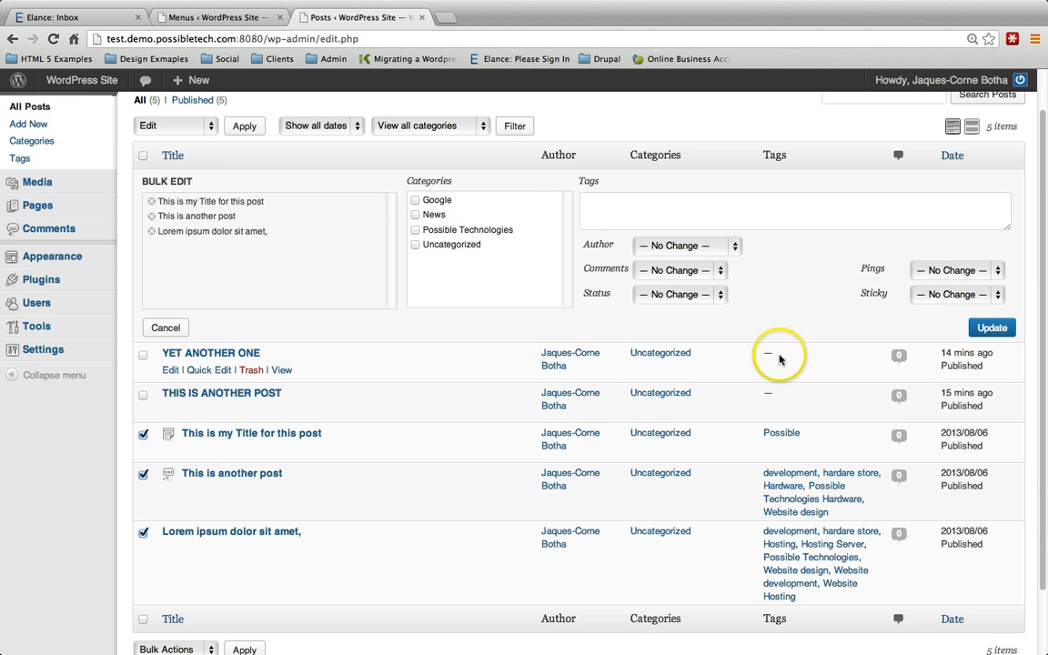
scroll(791, 350, "down", 2)
scroll(819, 327, "up", 3)
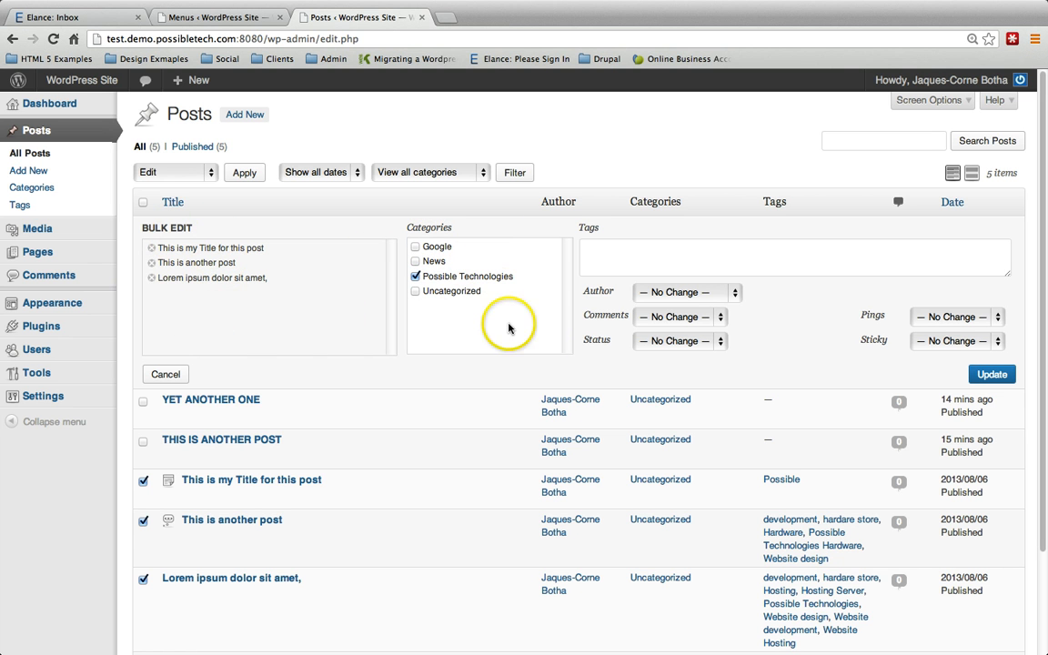
scroll(742, 359, "down", 1)
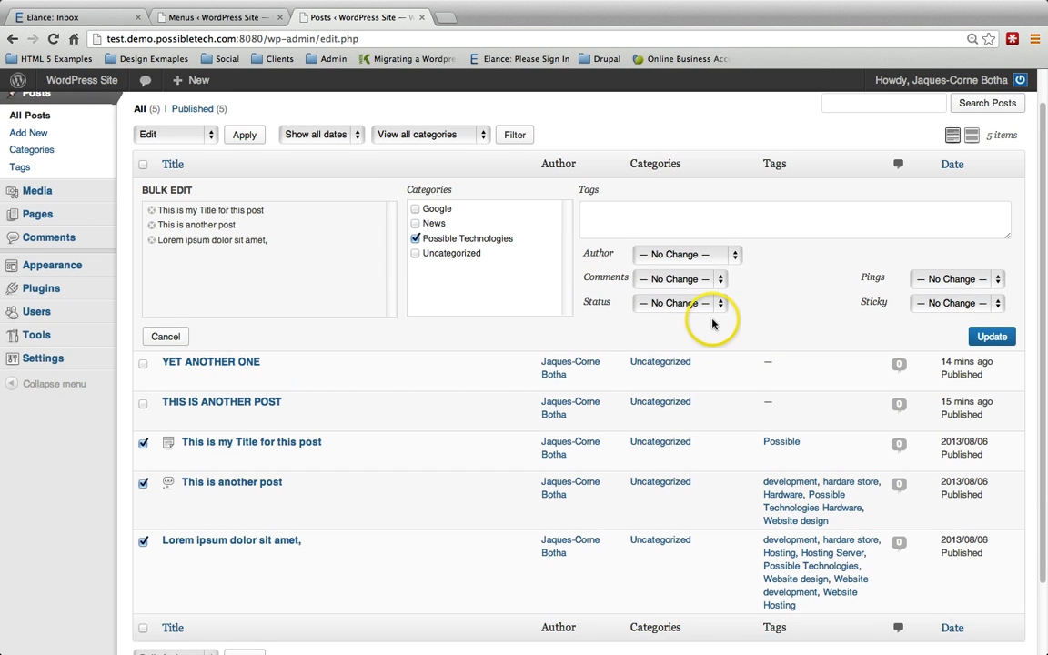
scroll(713, 318, "up", 1)
left_click(600, 228)
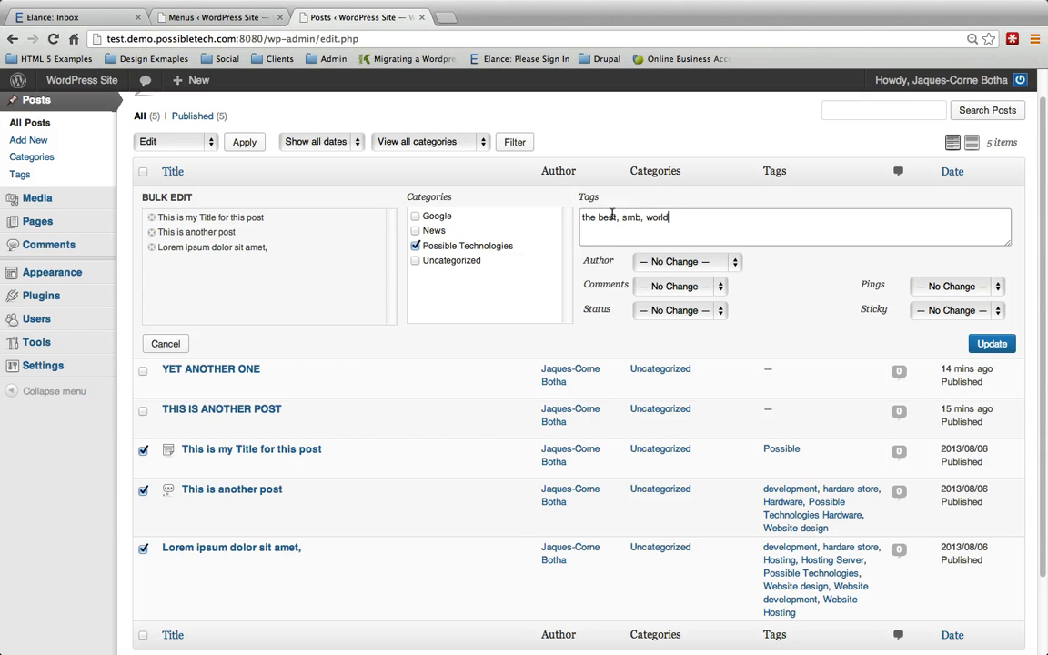
left_click(986, 341)
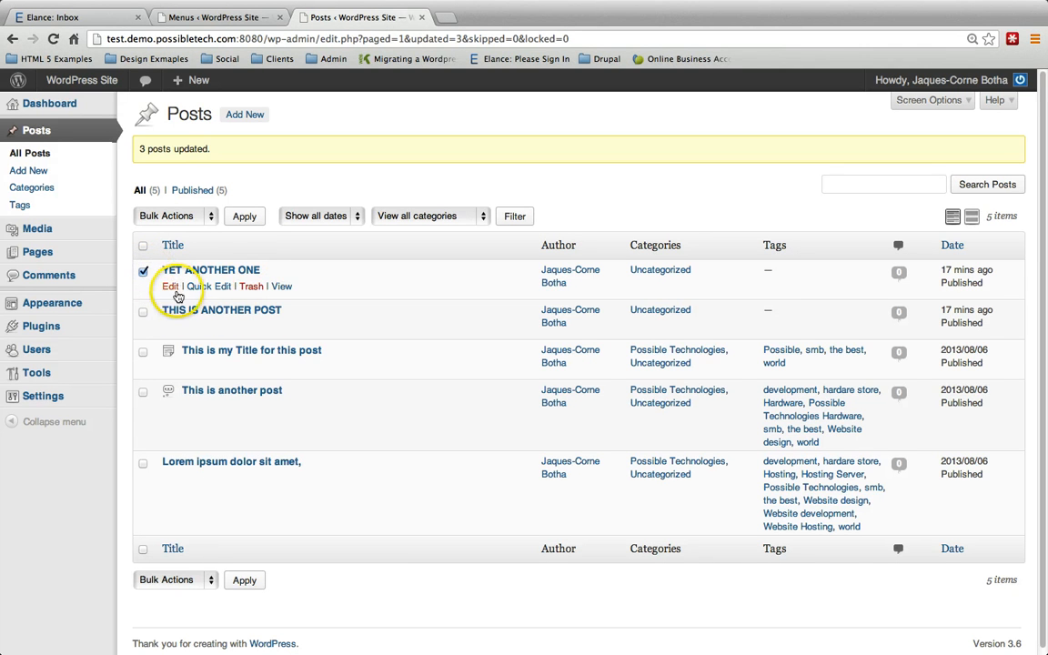
Bulk edit the post "YET ANOTHER ONE" to add the Google category and update it.
left_click(205, 215)
left_click(193, 229)
left_click(244, 215)
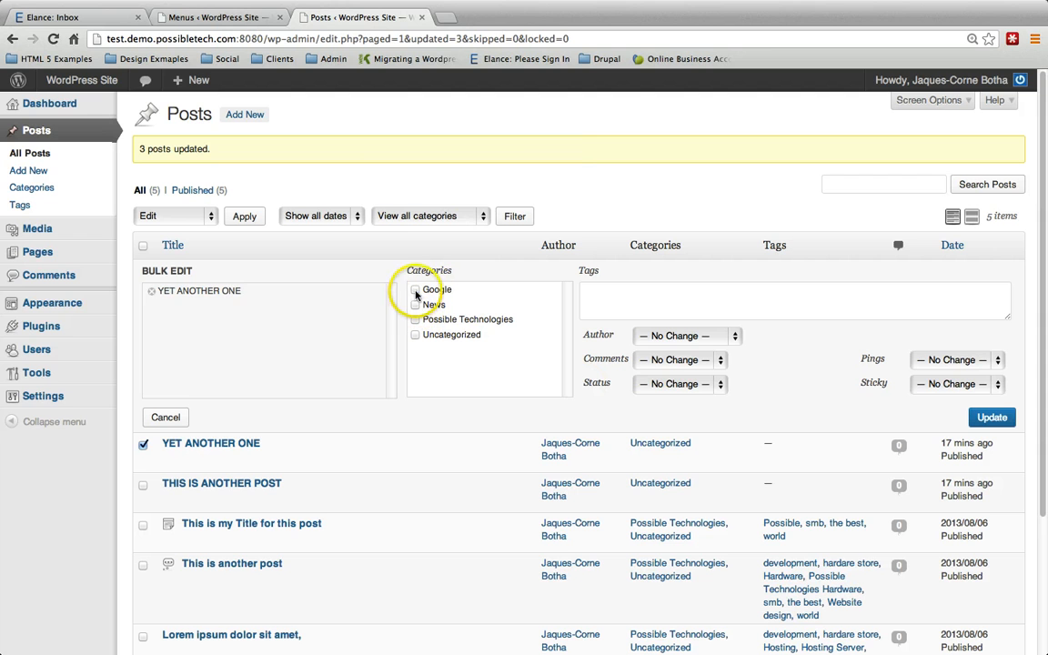
left_click(993, 418)
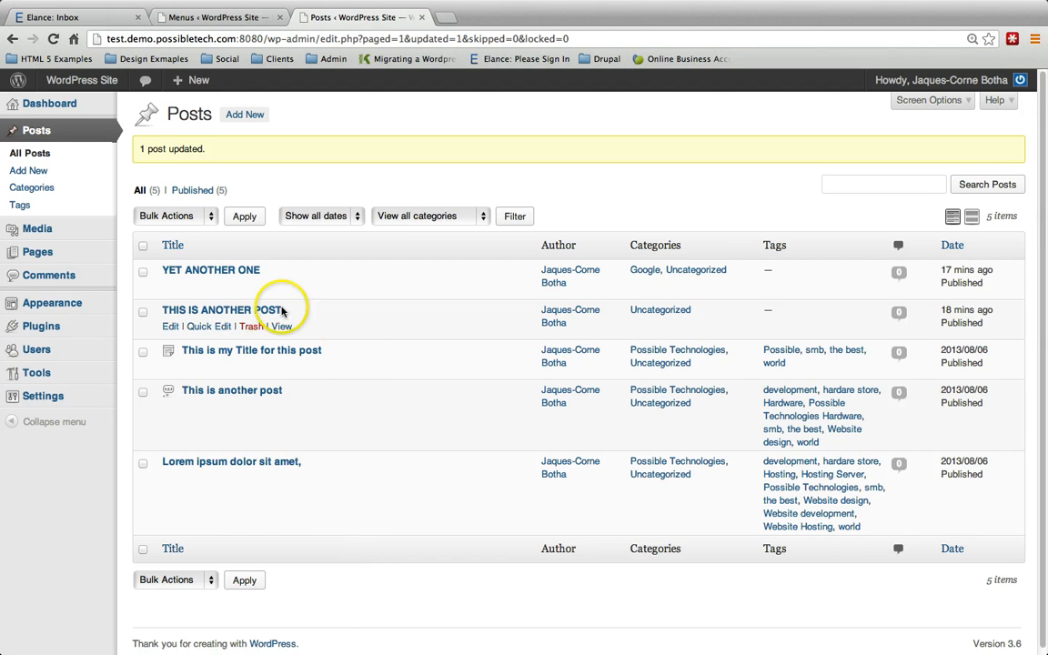
Edit the post "THIS IS ANOTHER POST" to replace the Uncategorized category with News, and update it.
left_click(169, 311)
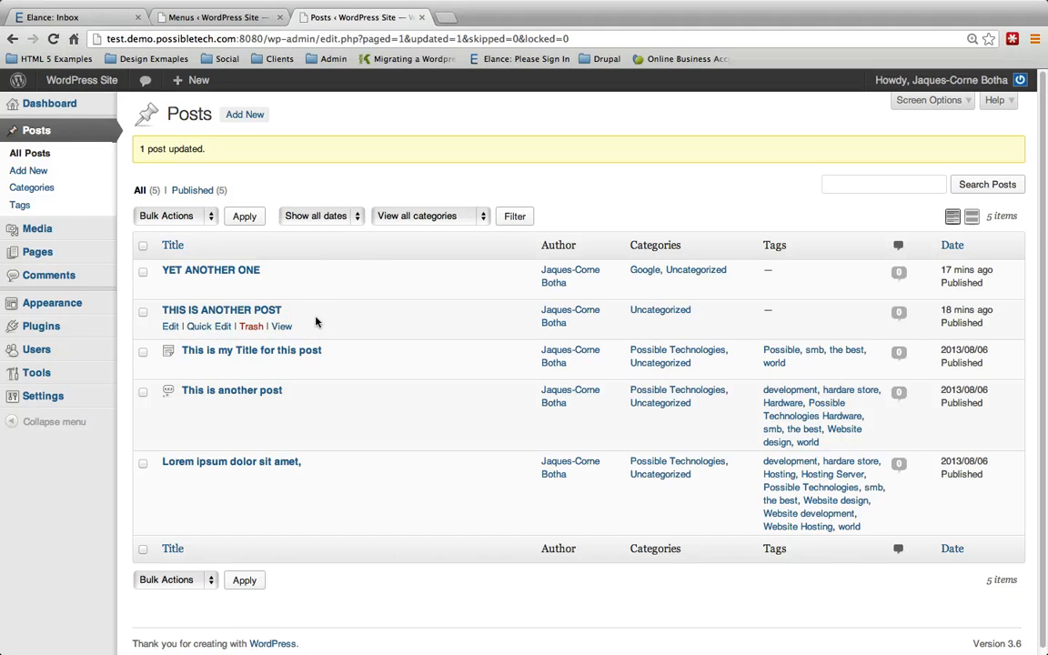
left_click(170, 326)
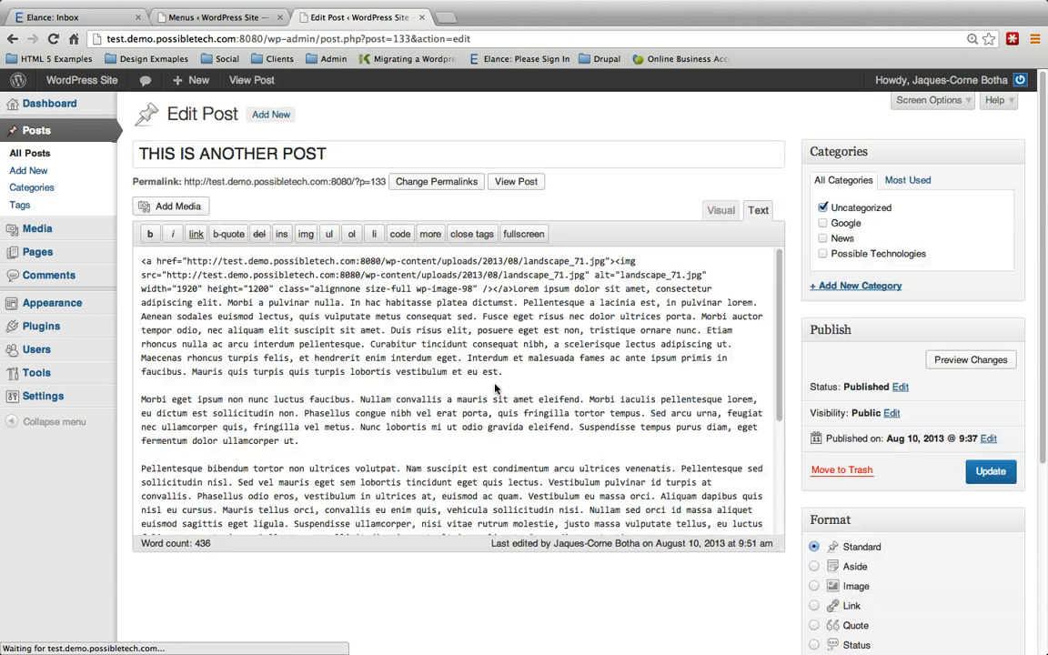
left_click(823, 208)
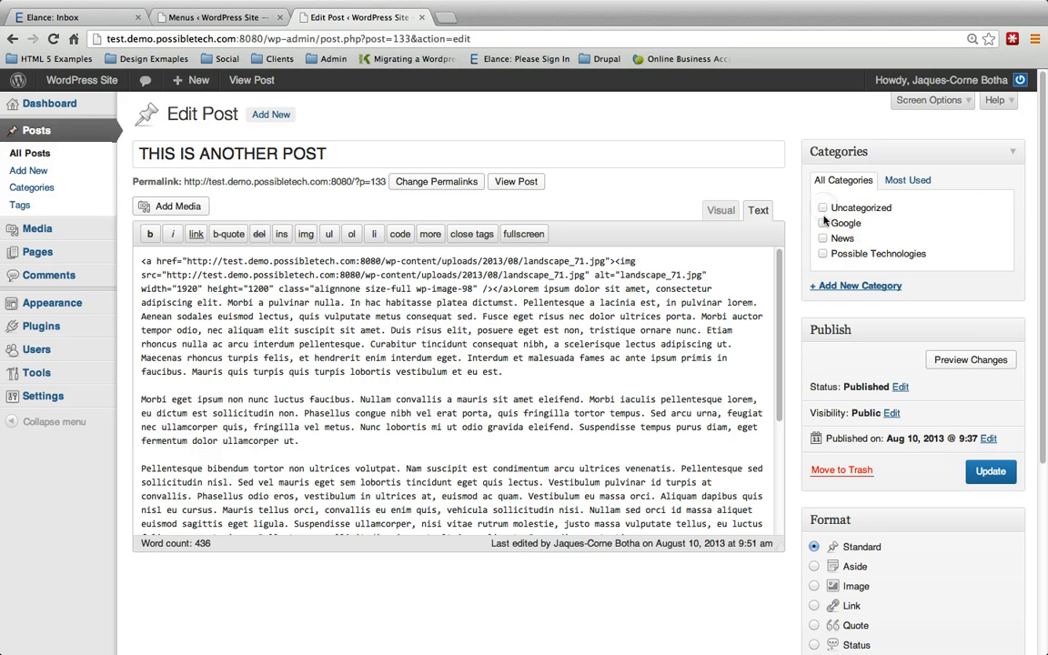
left_click(822, 239)
left_click(970, 473)
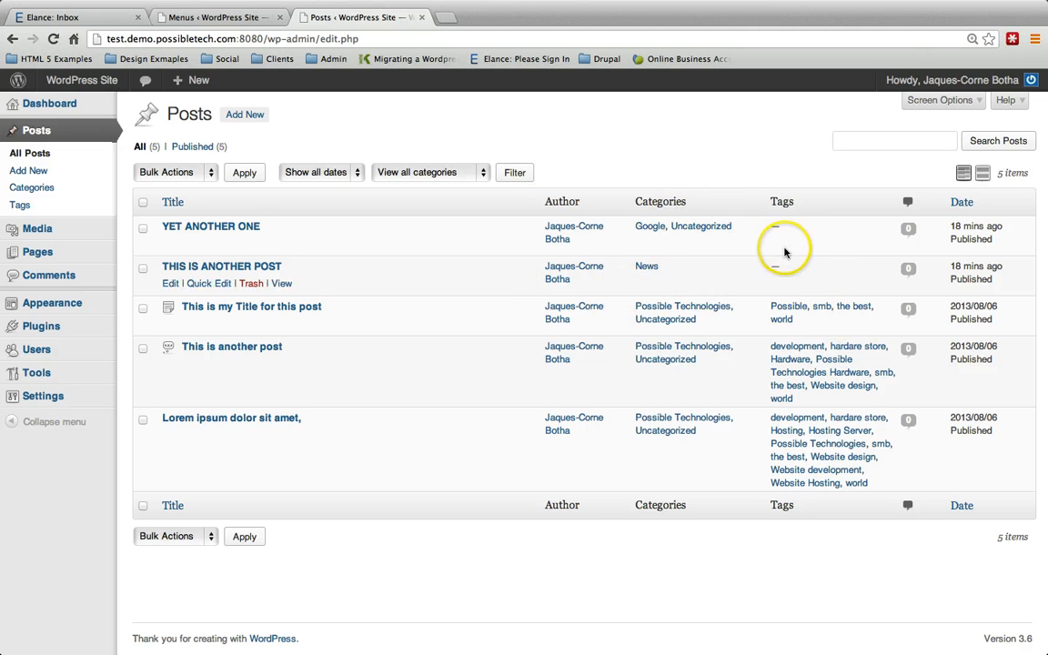
Open every post except "THIS IS ANOTHER POST" for editing, each in its own new browser tab.
right_click(243, 232)
left_click(259, 234)
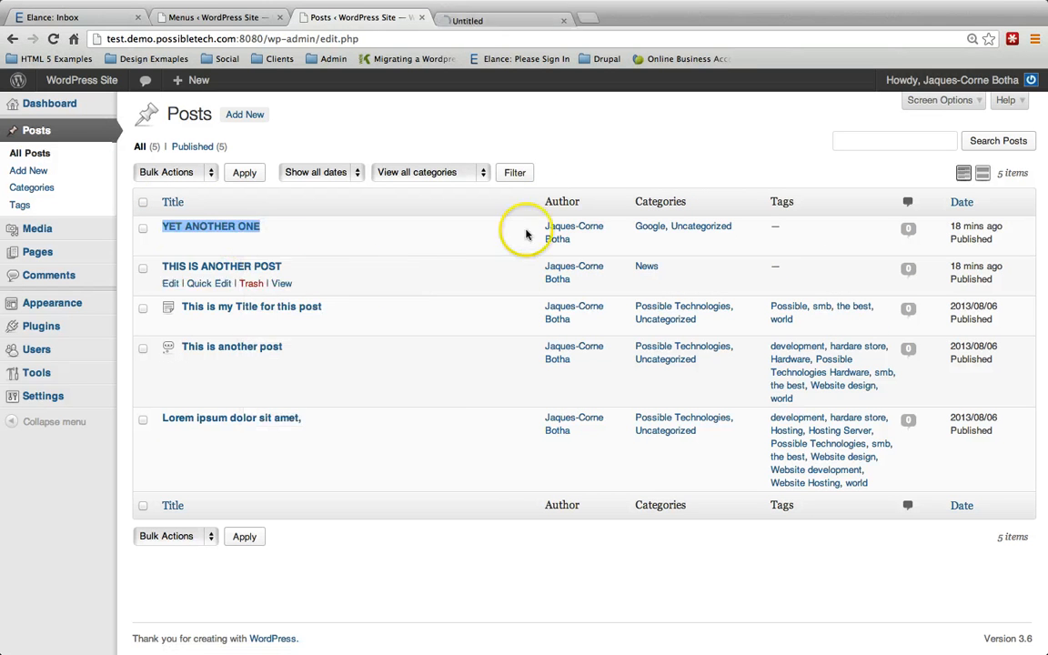
left_click(222, 306, "super")
left_click(224, 346, "super")
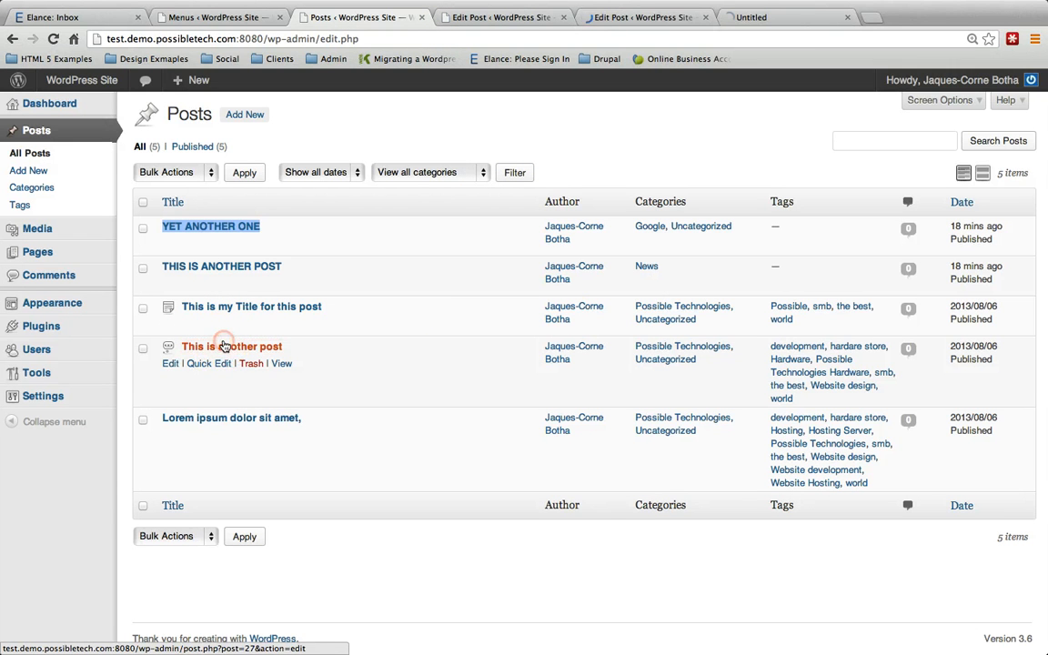
left_click(228, 418, "super")
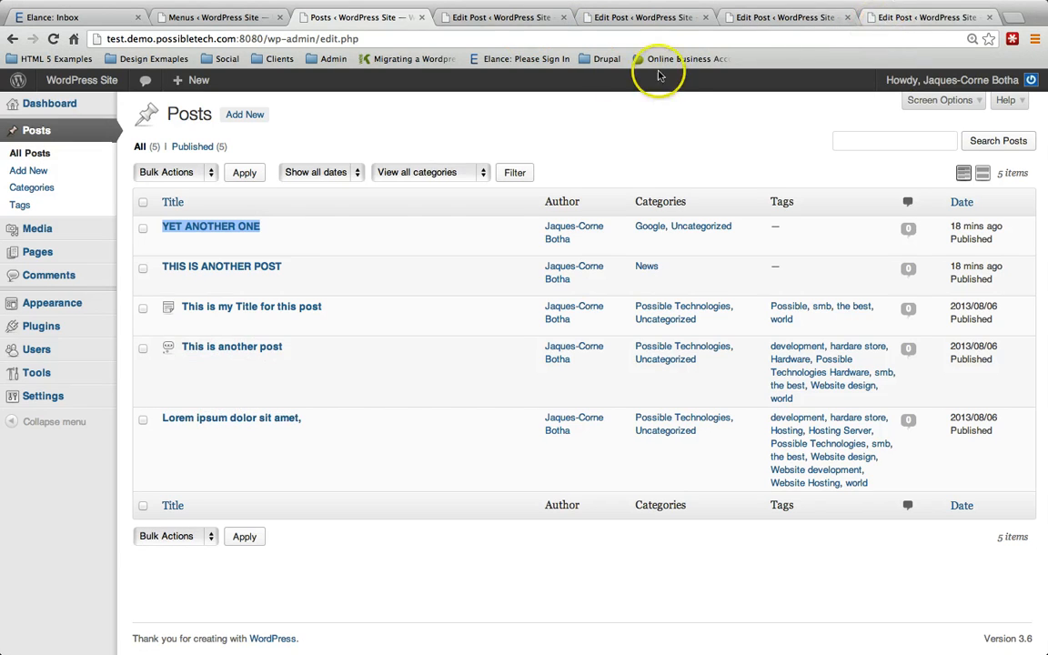
Remove the Uncategorized category from "YET ANOTHER ONE" and "This is my Title for this post", updating each post.
left_click(526, 20)
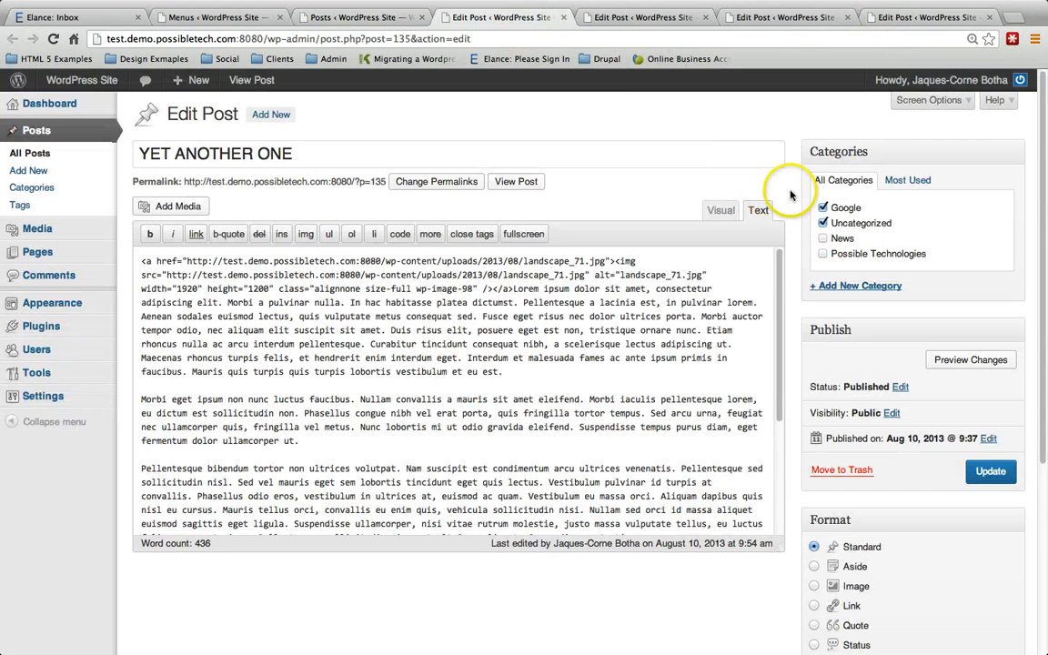
left_click(823, 223)
left_click(990, 470)
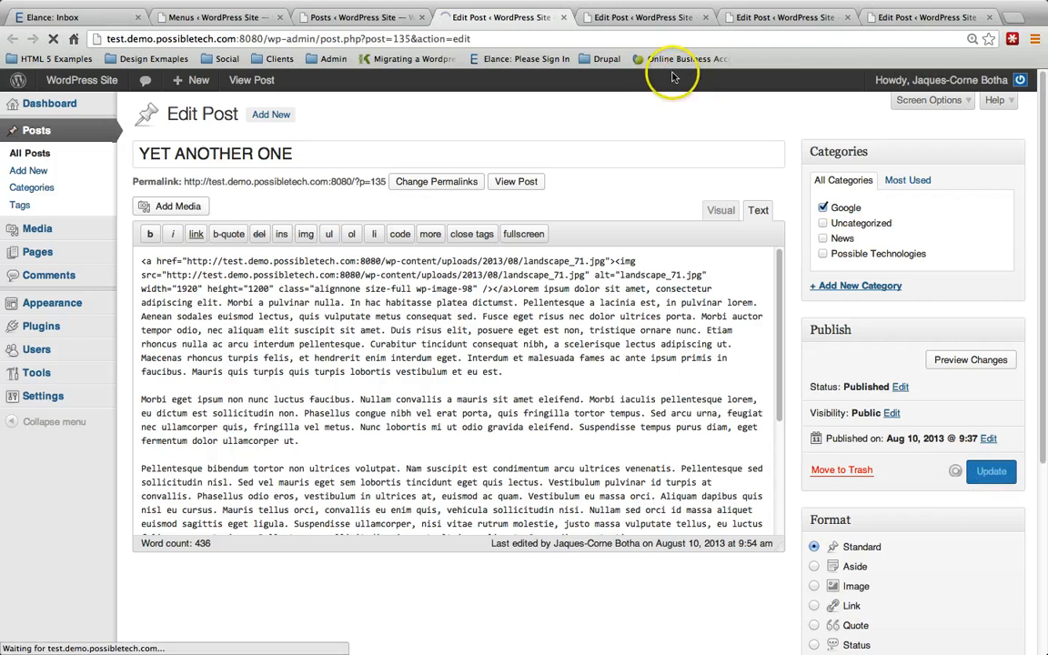
left_click(604, 22)
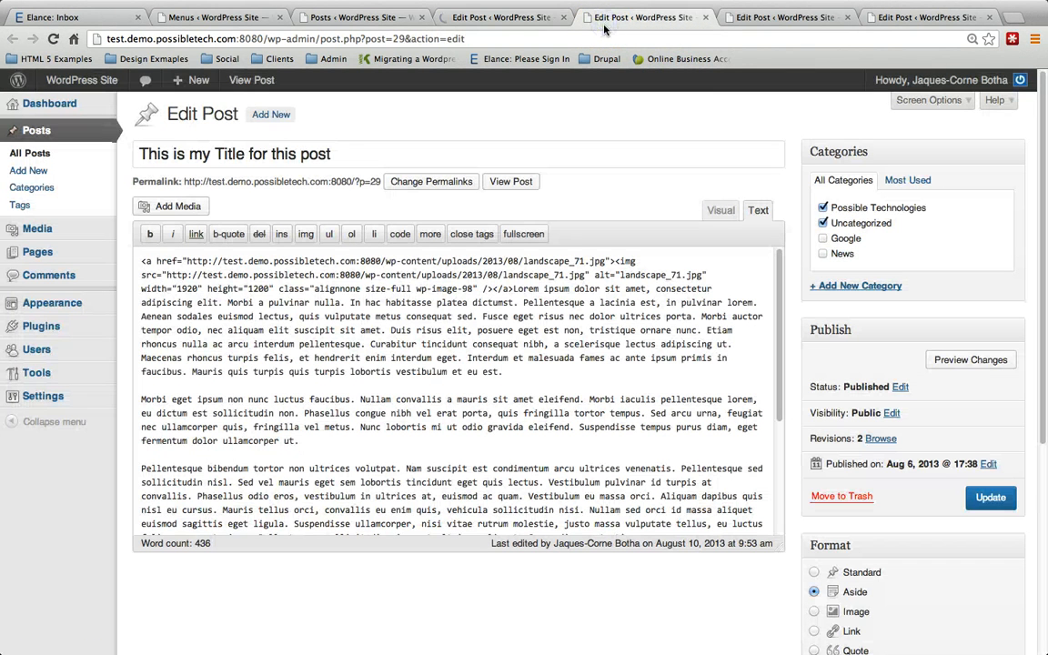
left_click(830, 222)
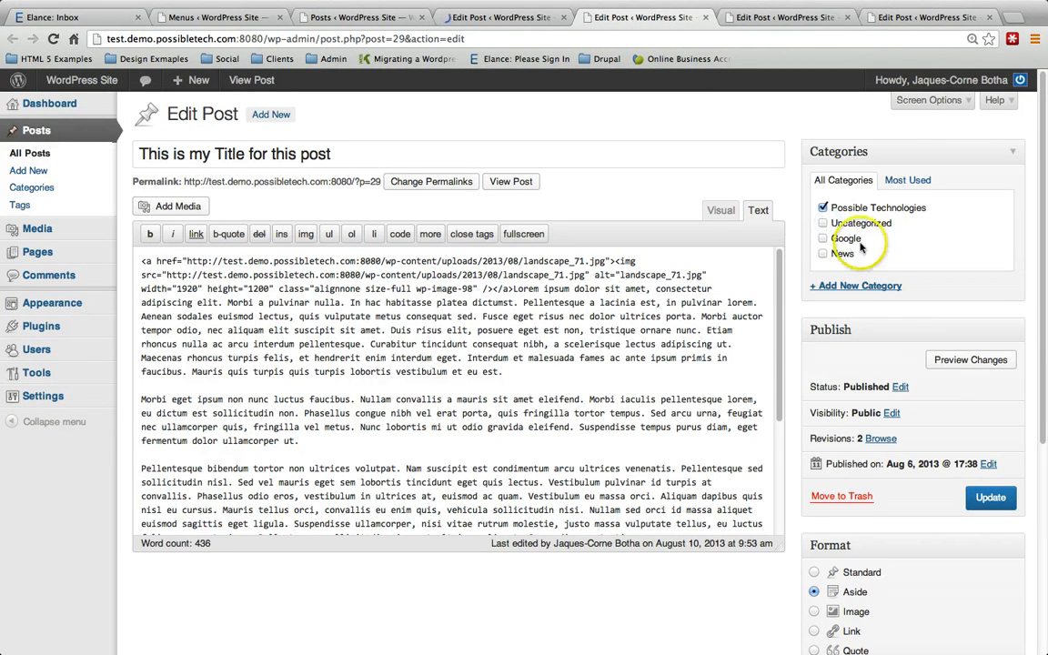
left_click(981, 499)
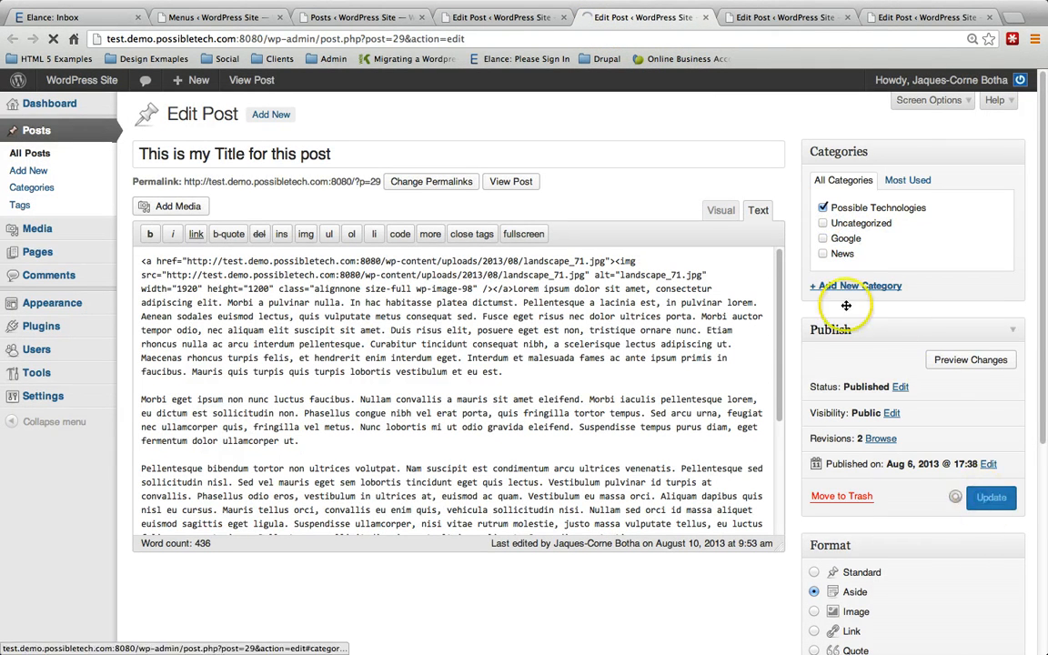
Remove the Uncategorized category from "This is another post" and "Lorem ipsum dolor sit amet,", updating each post.
left_click(798, 20)
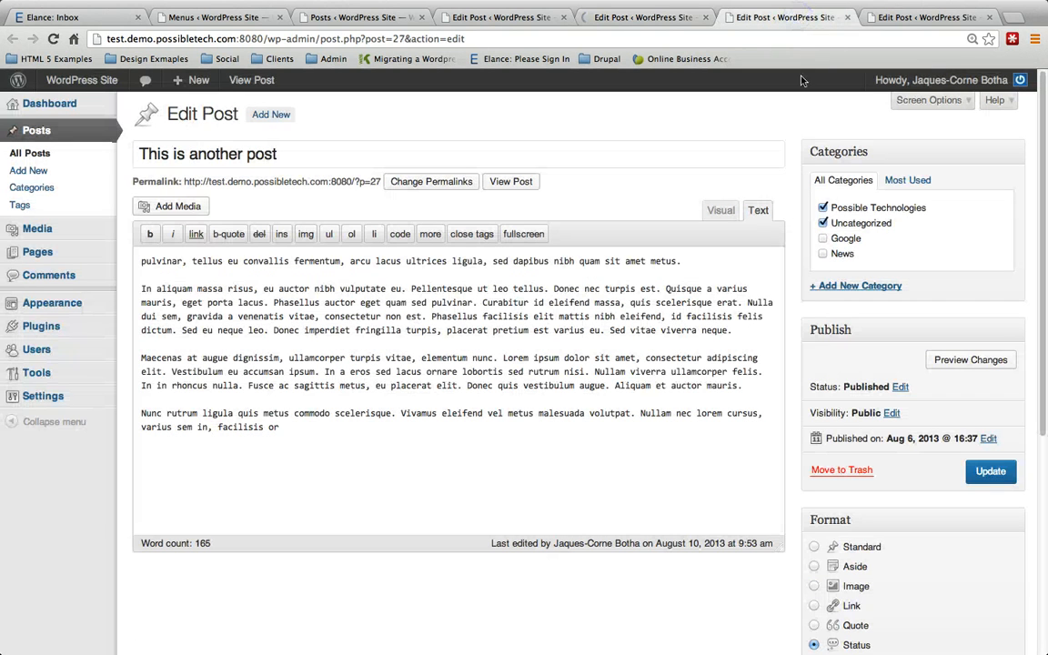
left_click(824, 225)
left_click(979, 473)
left_click(900, 20)
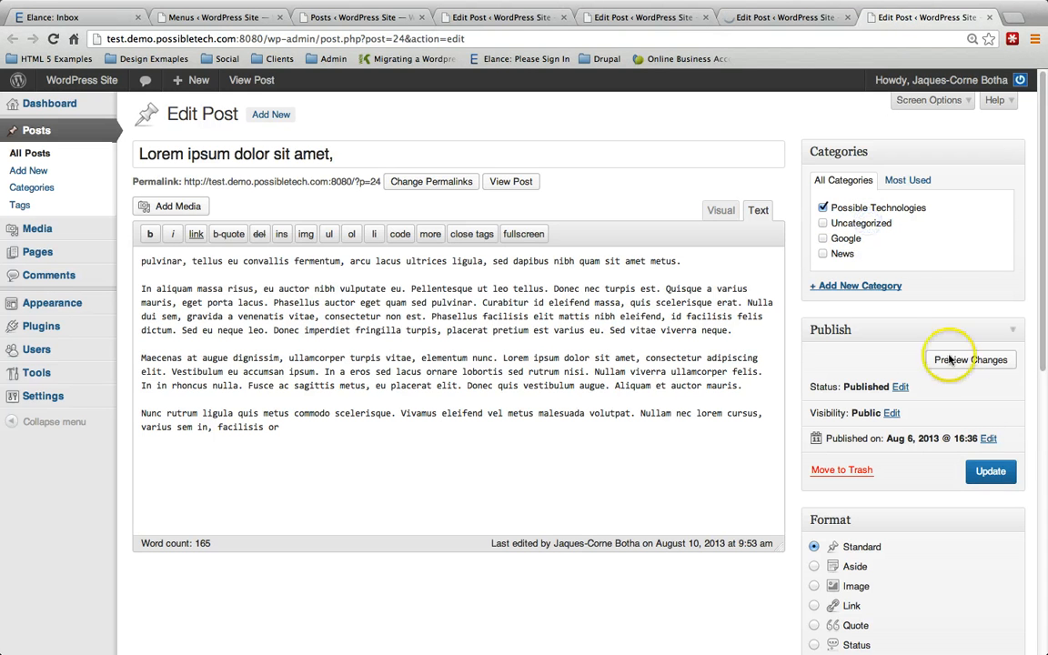
left_click(989, 471)
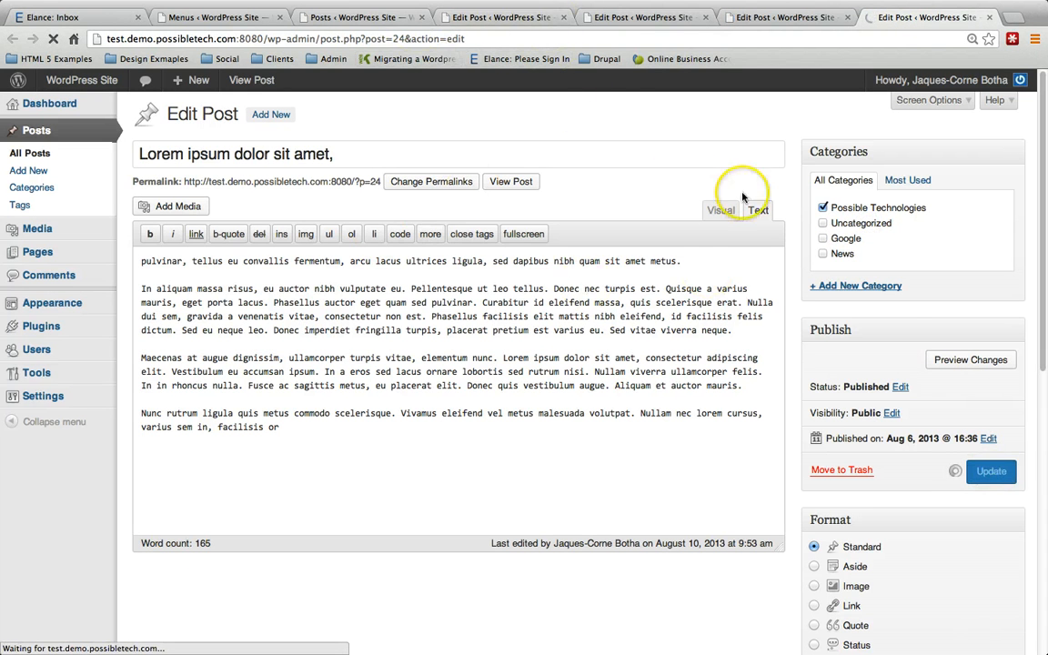
Close the four post-editing tabs and reload the posts list.
left_click(454, 19)
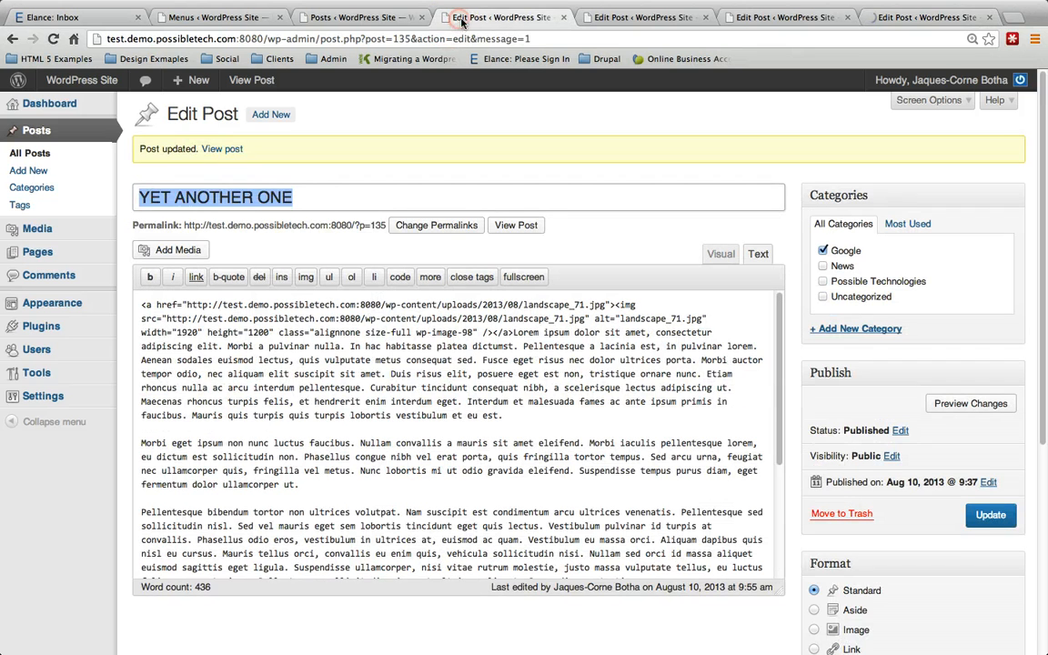
key("super+w")
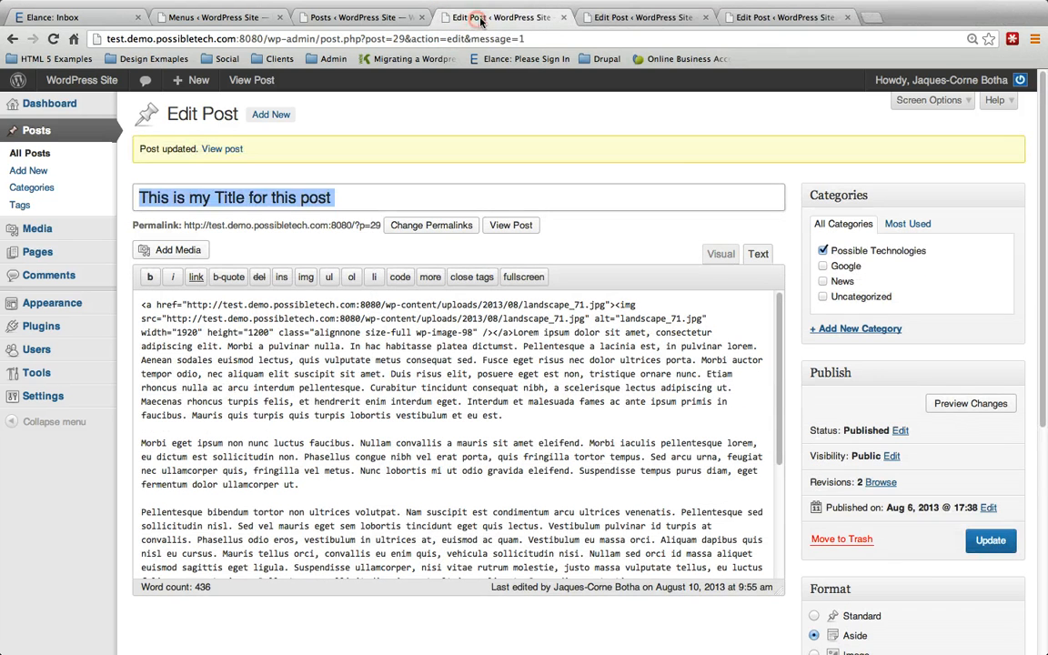
left_click(562, 19)
left_click(564, 18)
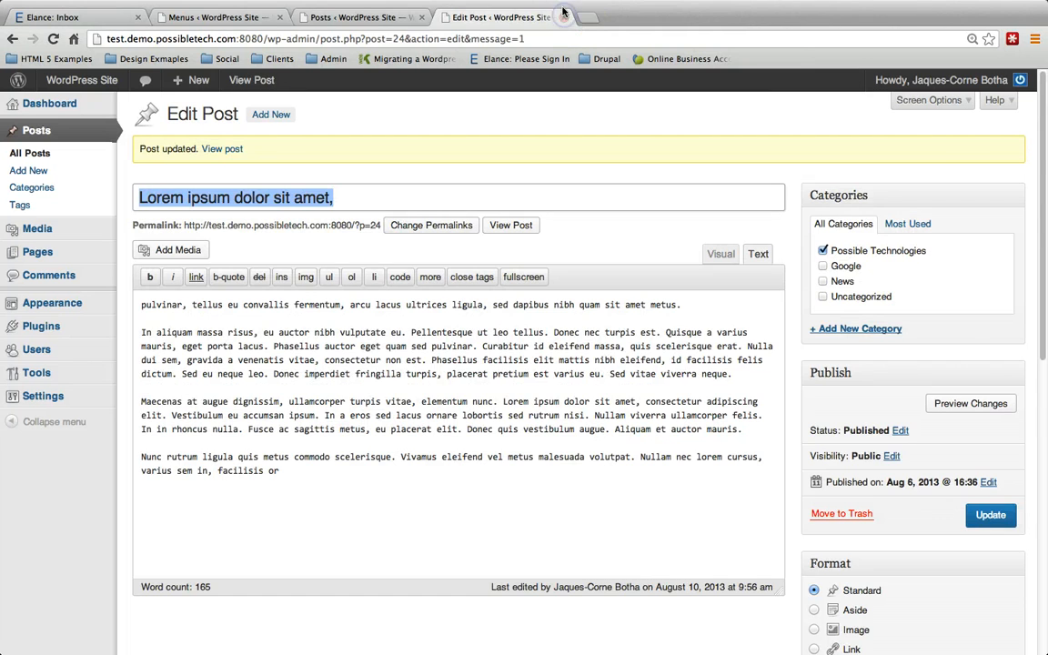
key("super+w")
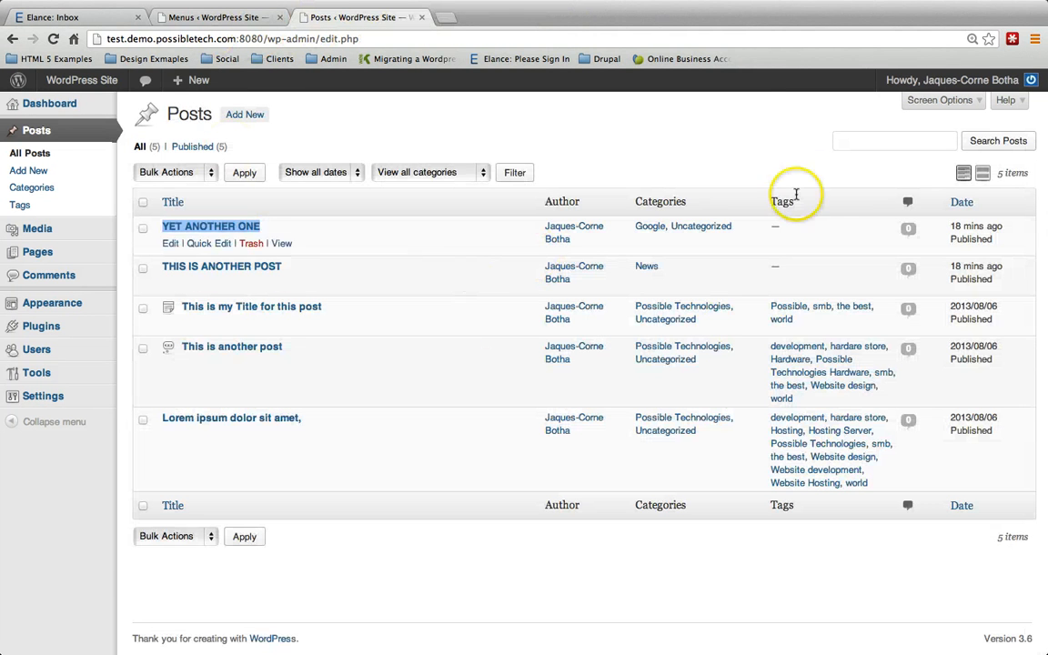
right_click(704, 135)
left_click(733, 164)
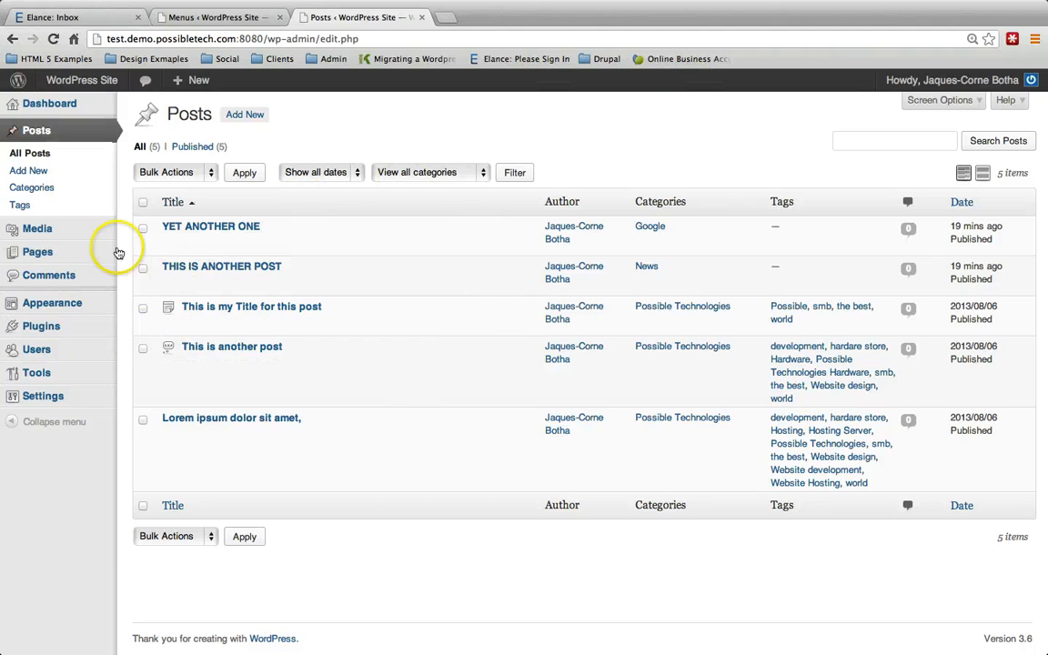
Open the site's menu editor and remove the Possible Technologies category item from WordPress Menu.
mouse_move(58, 300)
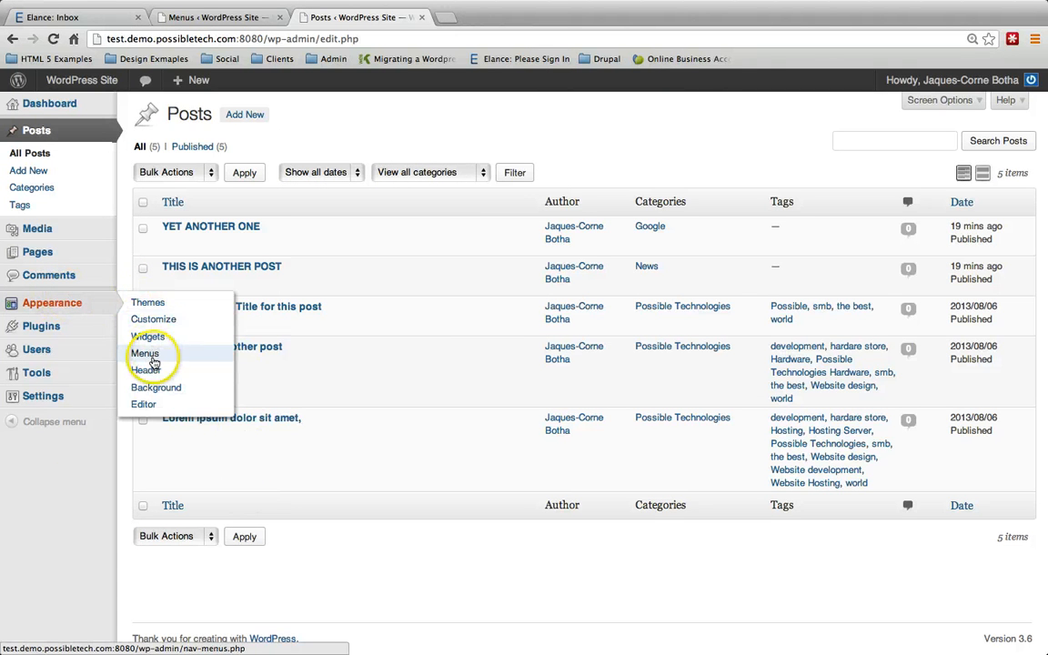
mouse_move(105, 305)
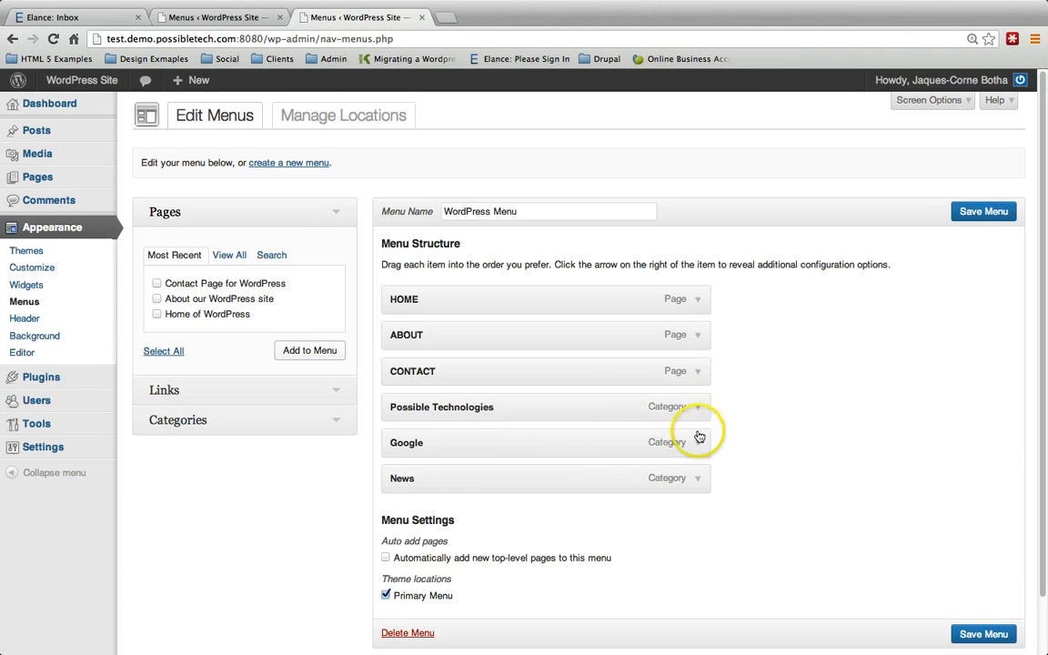
scroll(673, 459, "down", 2)
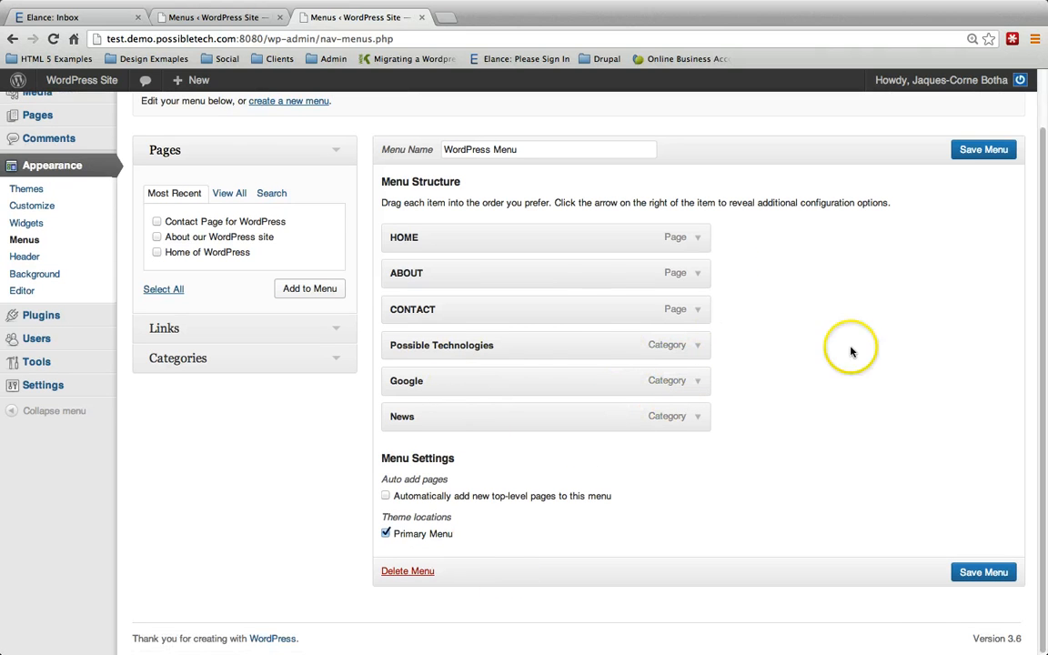
left_click(697, 344)
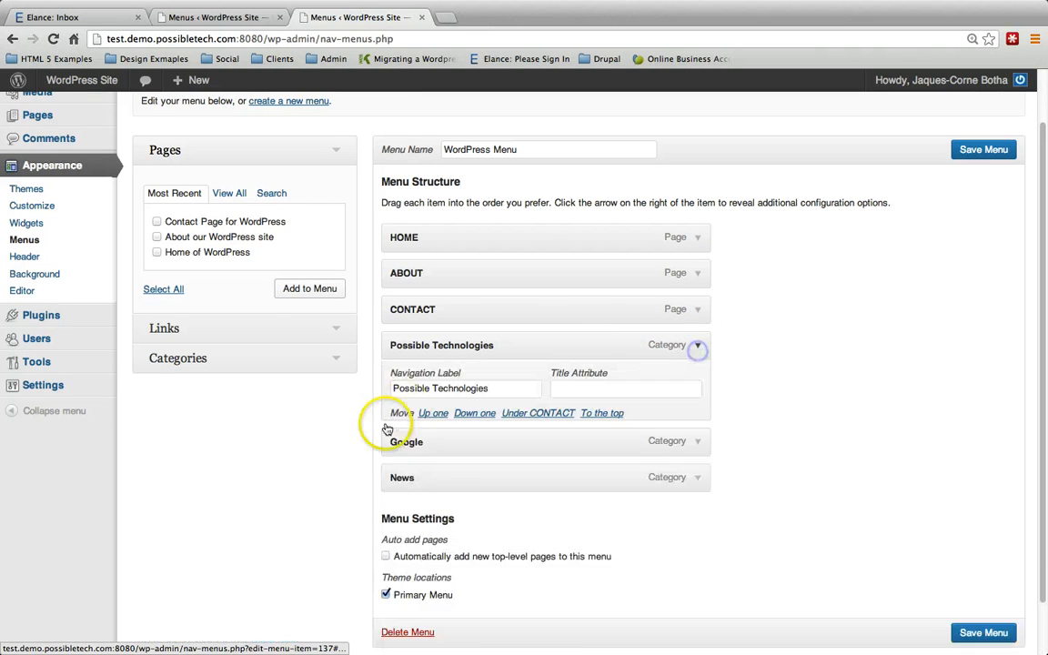
left_click(411, 613)
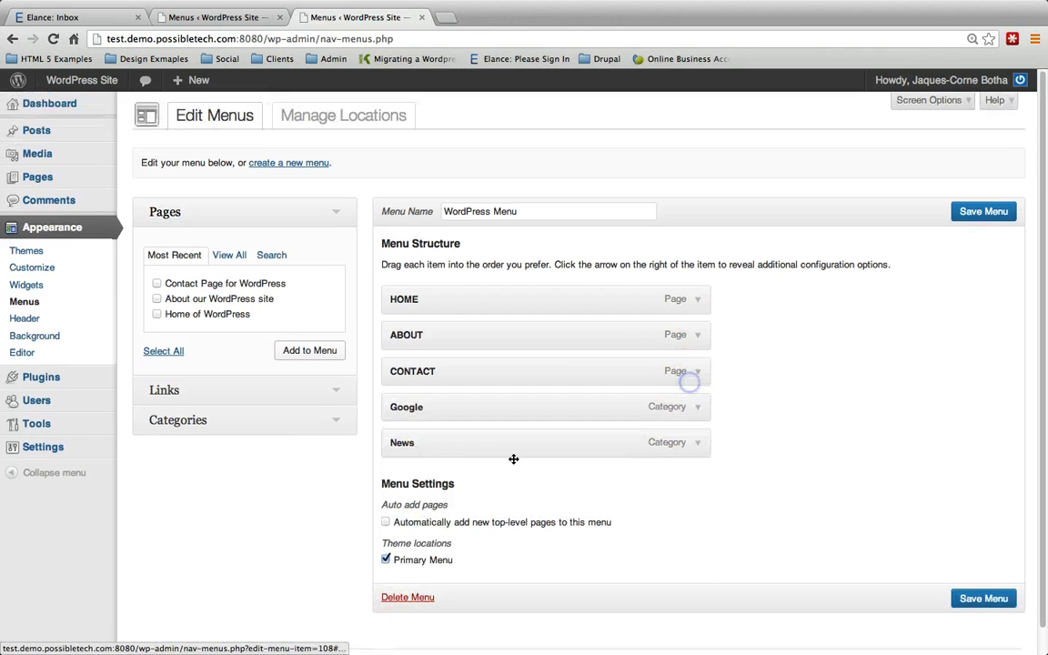
Remove the Google and News category items from WordPress Menu and save the menu.
left_click(693, 407)
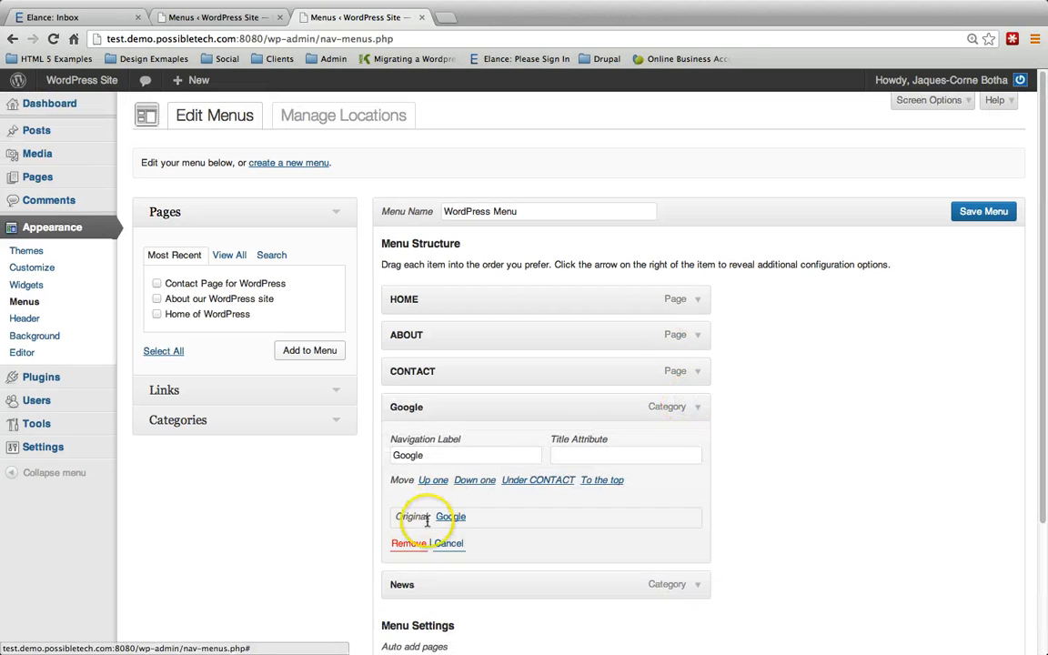
left_click(400, 543)
left_click(694, 407)
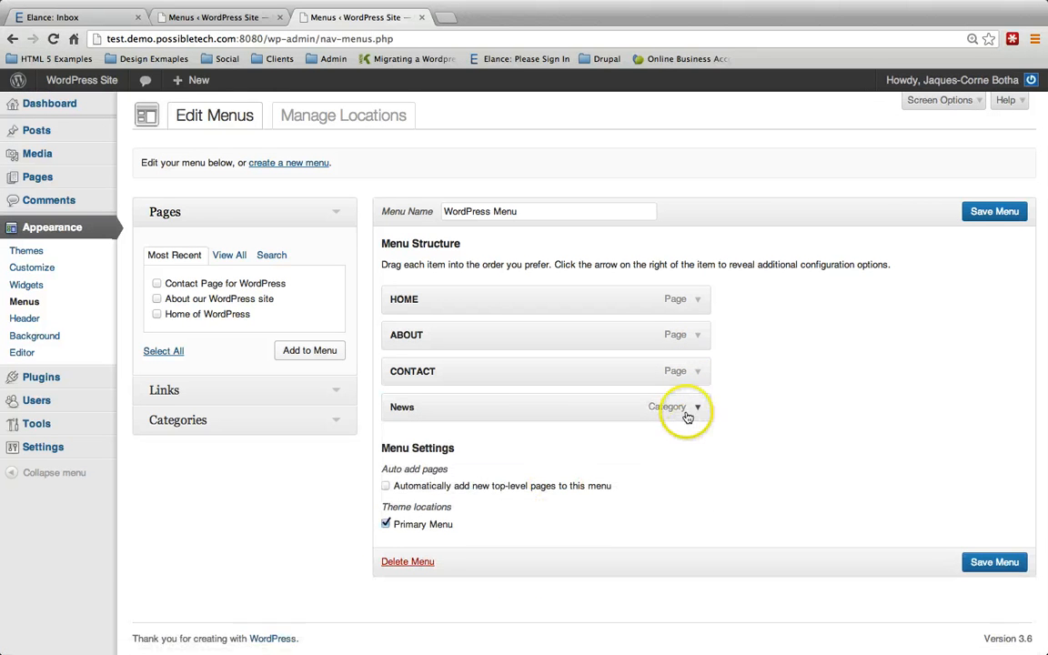
left_click(408, 543)
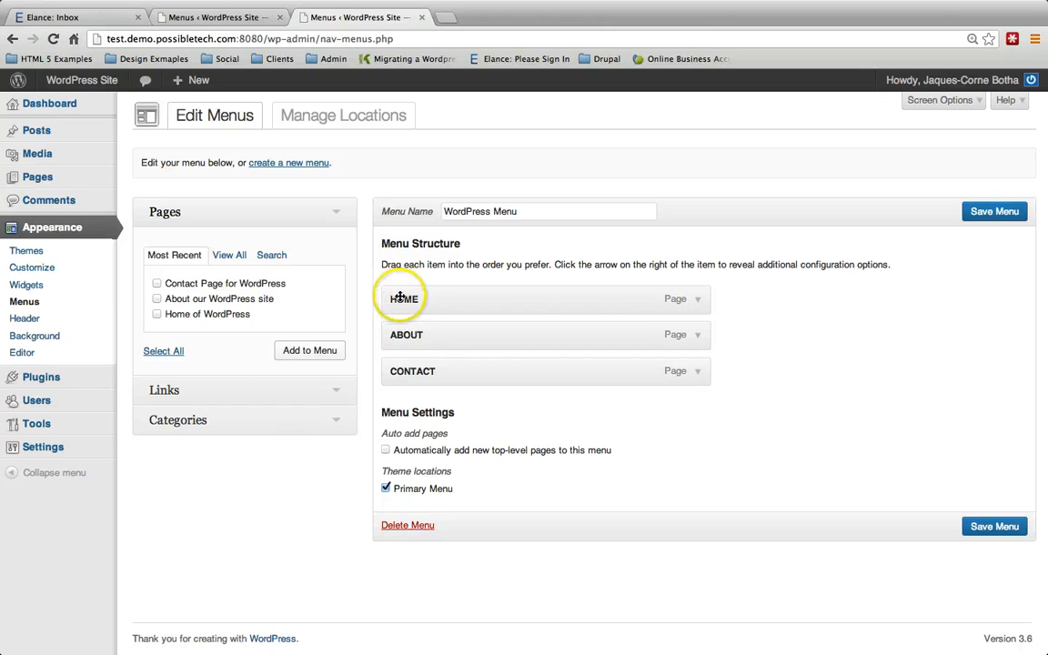
left_click(972, 525)
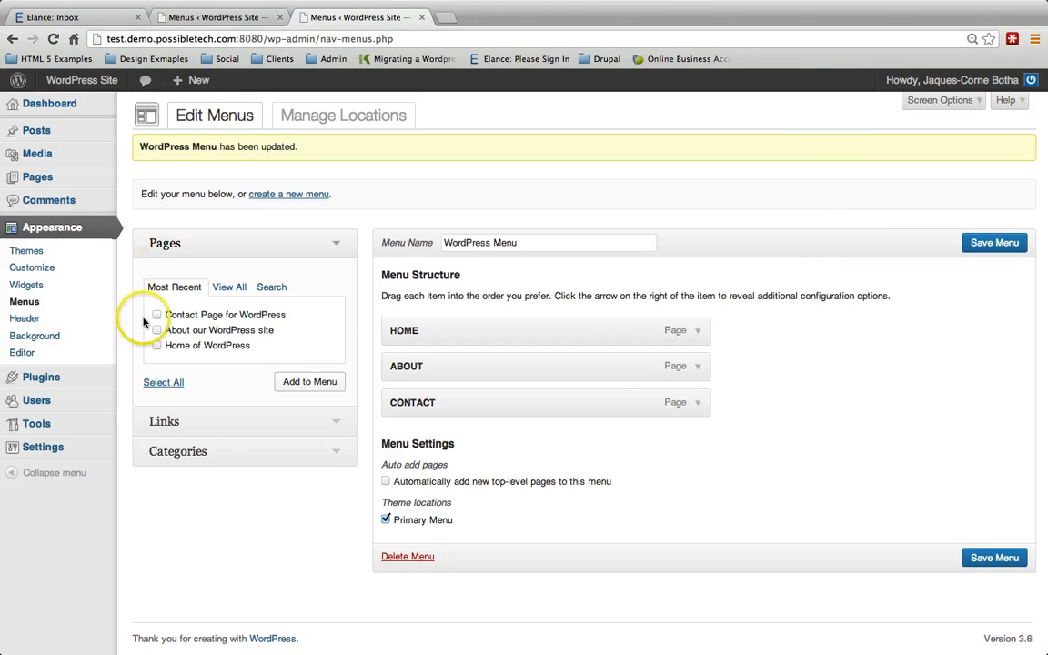
Add the Possible Technologies, News and Google categories to WordPress Menu.
left_click(258, 451)
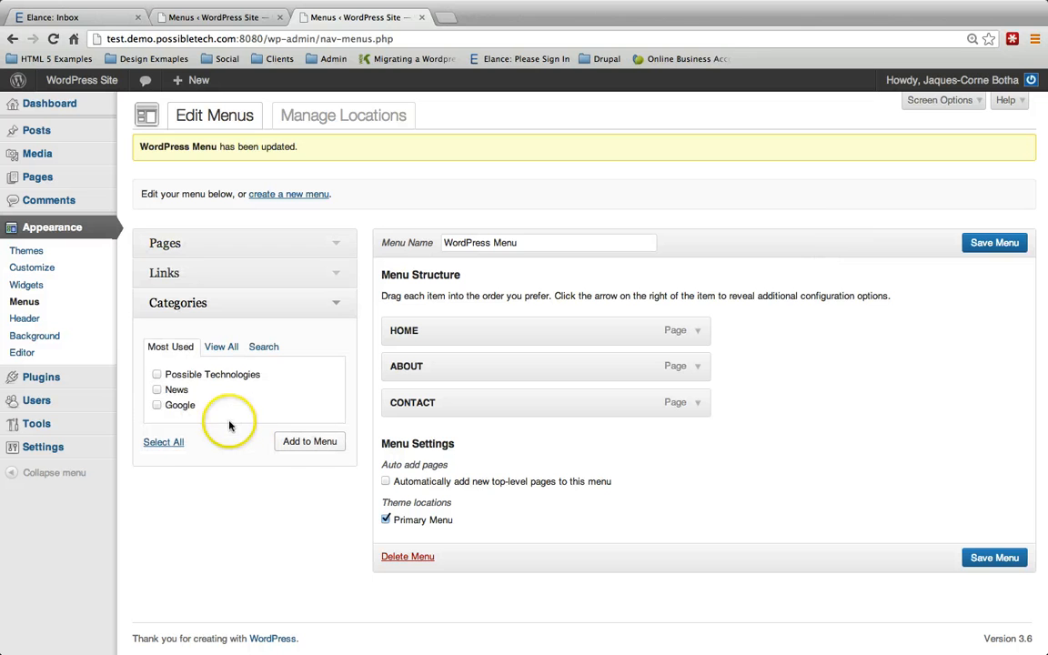
left_click(157, 375)
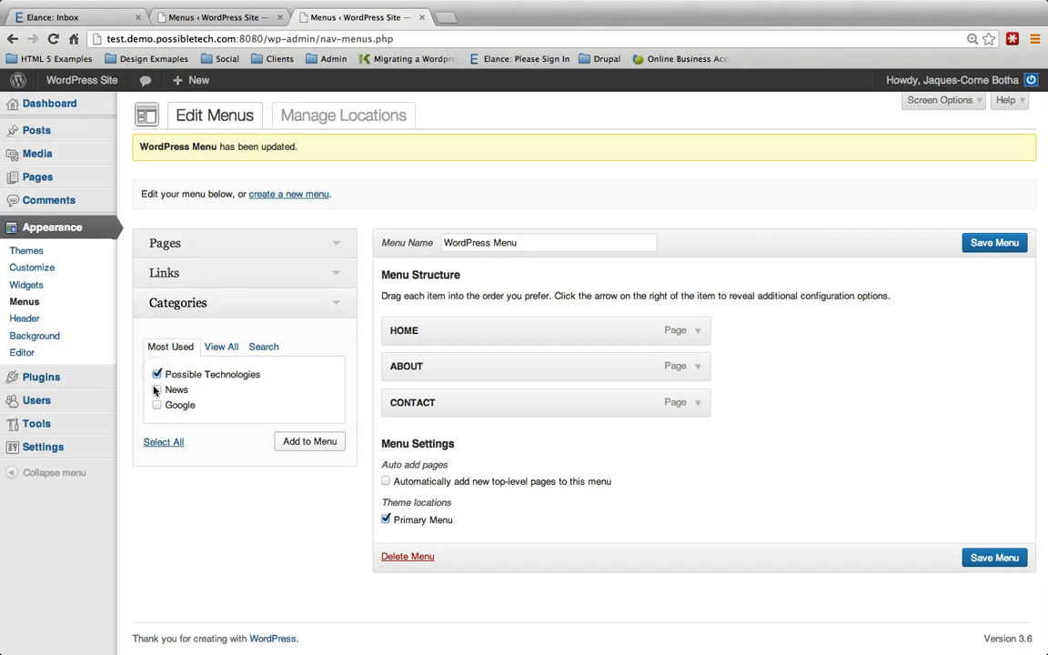
left_click(315, 444)
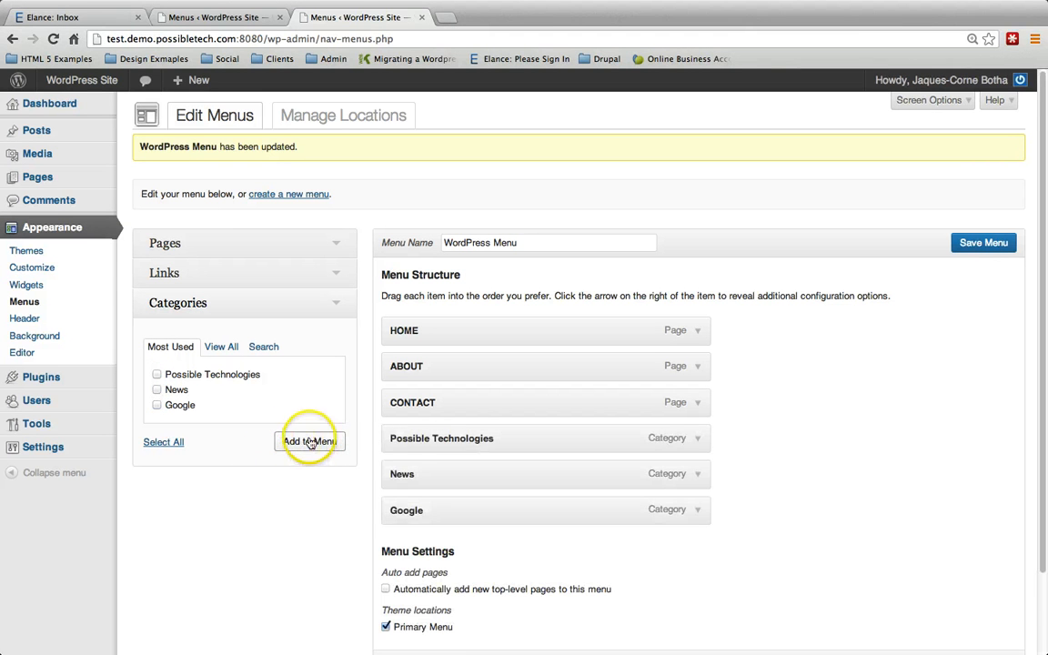
Shorten the Possible Technologies item's navigation label to "Possible" and save the menu.
scroll(411, 407, "down", 2)
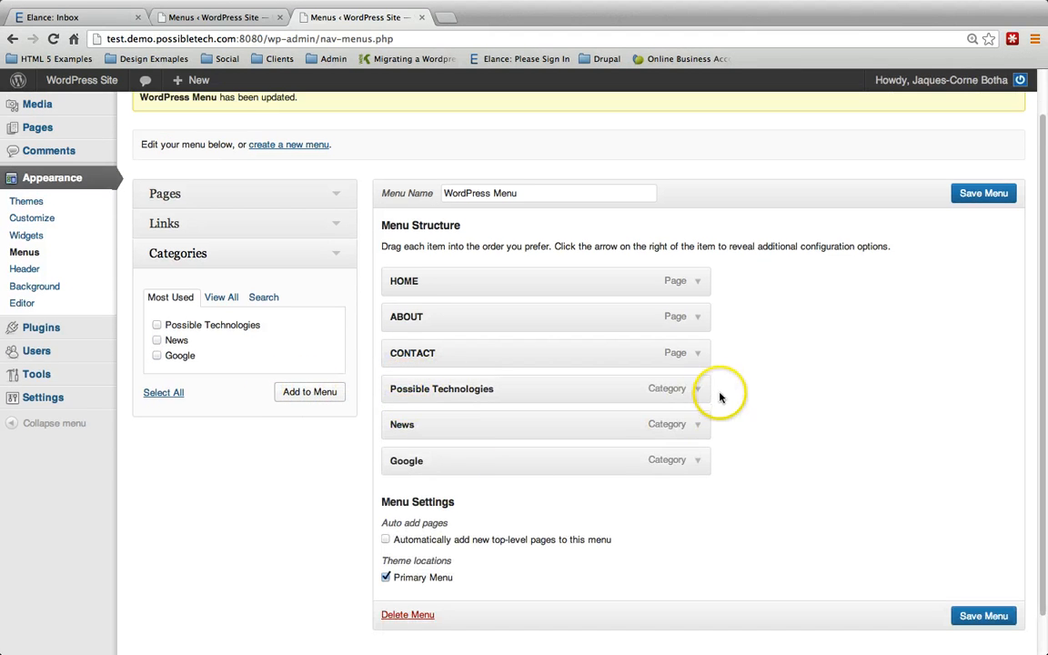
left_click(700, 396)
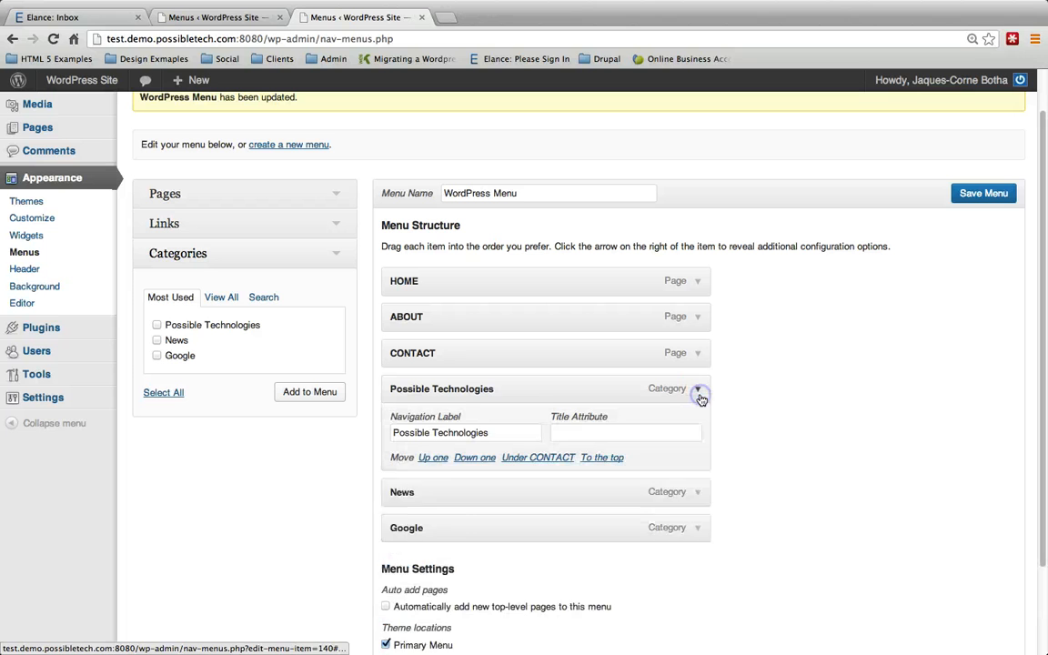
left_click(445, 437)
double_click(411, 437)
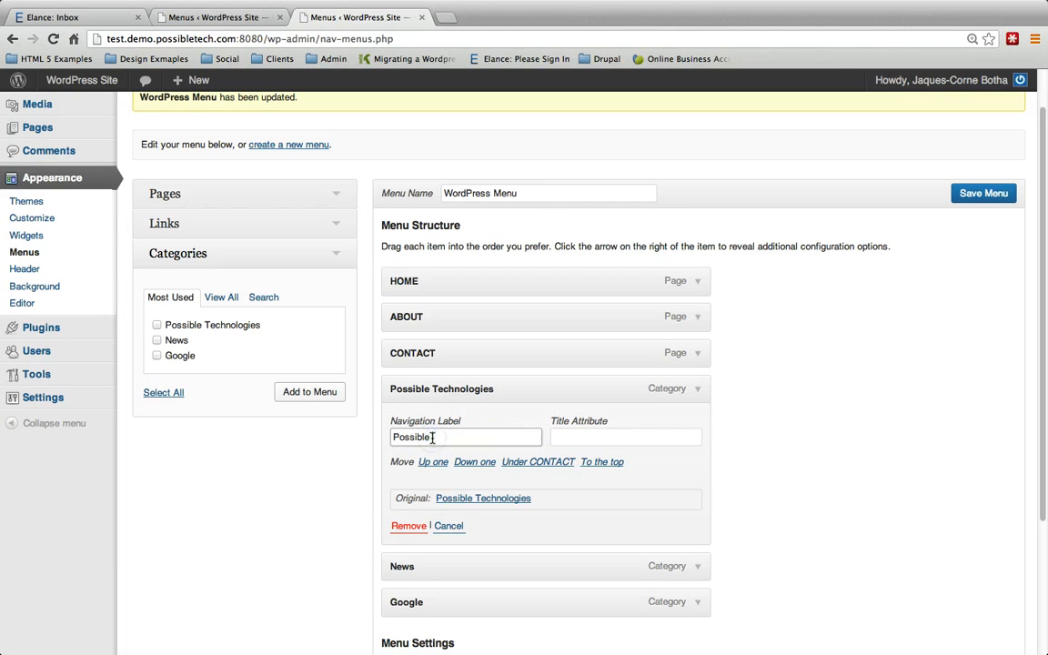
scroll(480, 544, "down", 2)
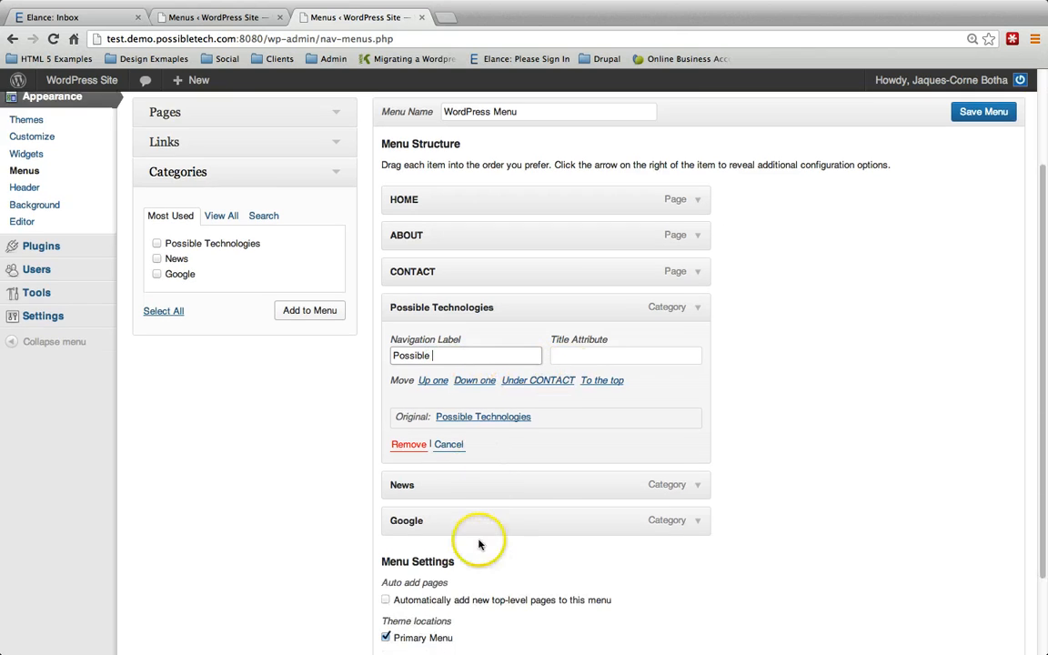
scroll(484, 475, "down", 3)
left_click(998, 573)
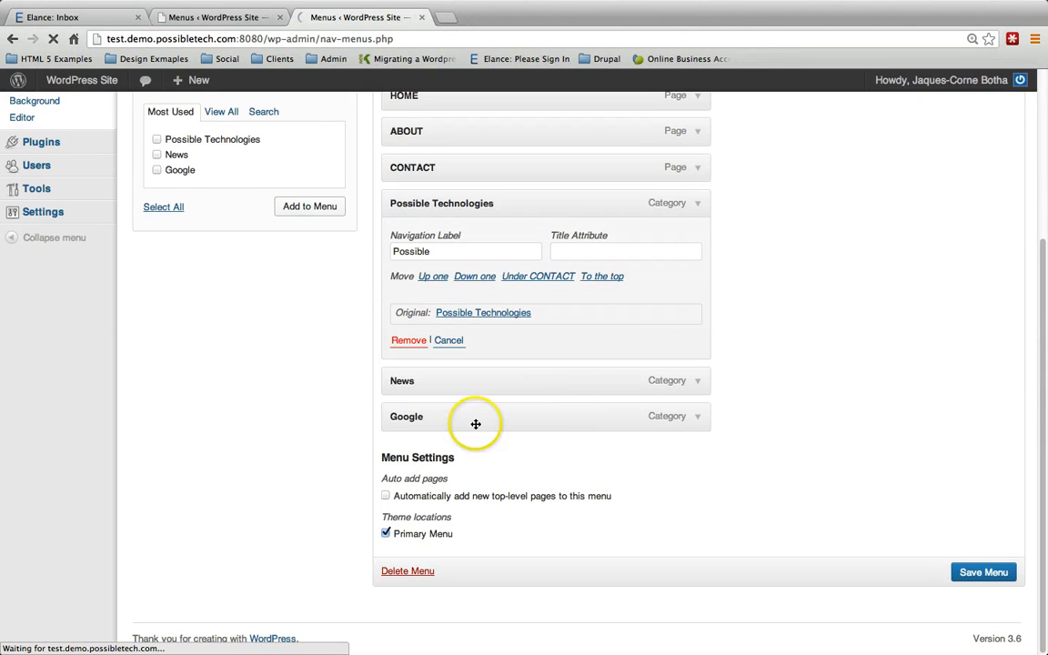
Change the News item's navigation label to "Latest News" and save the menu.
scroll(519, 496, "down", 2)
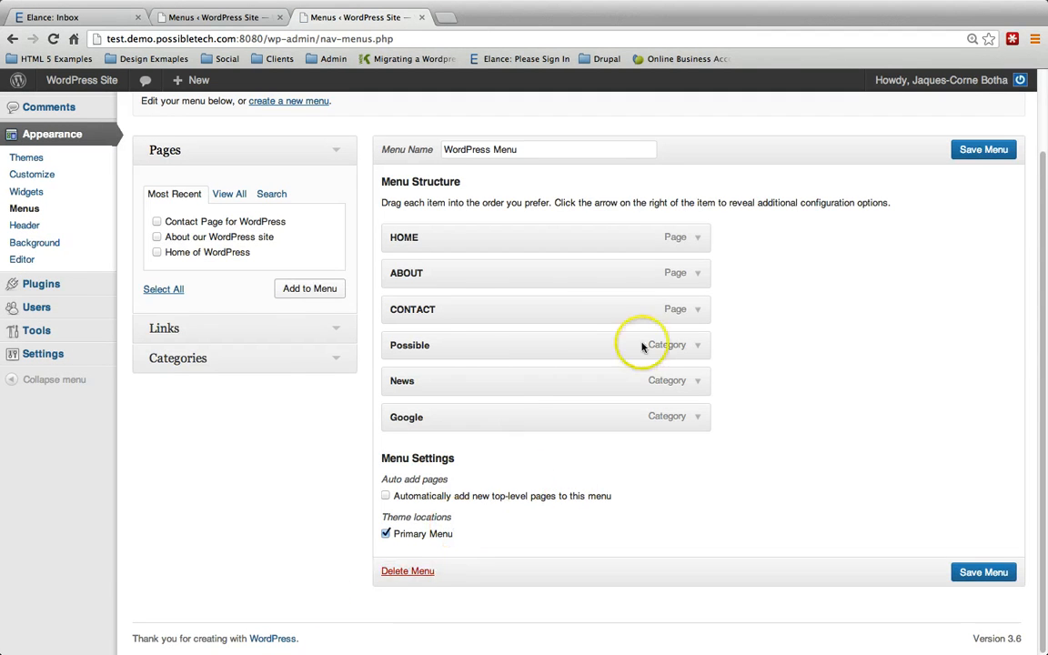
scroll(693, 381, "up", 1)
left_click(695, 384)
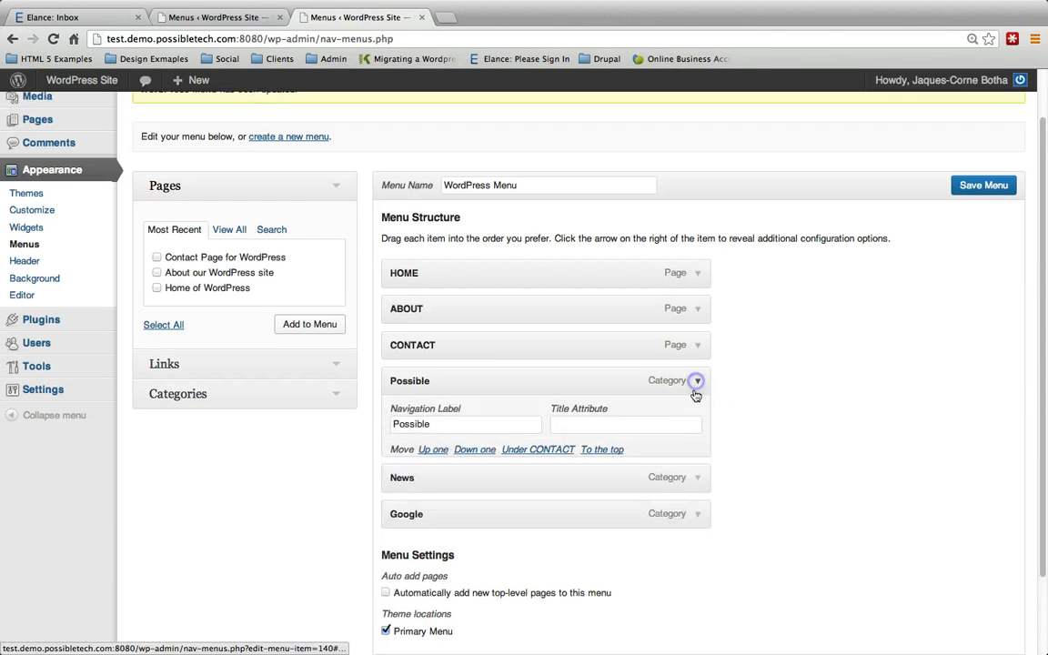
left_click(695, 387)
left_click(697, 417)
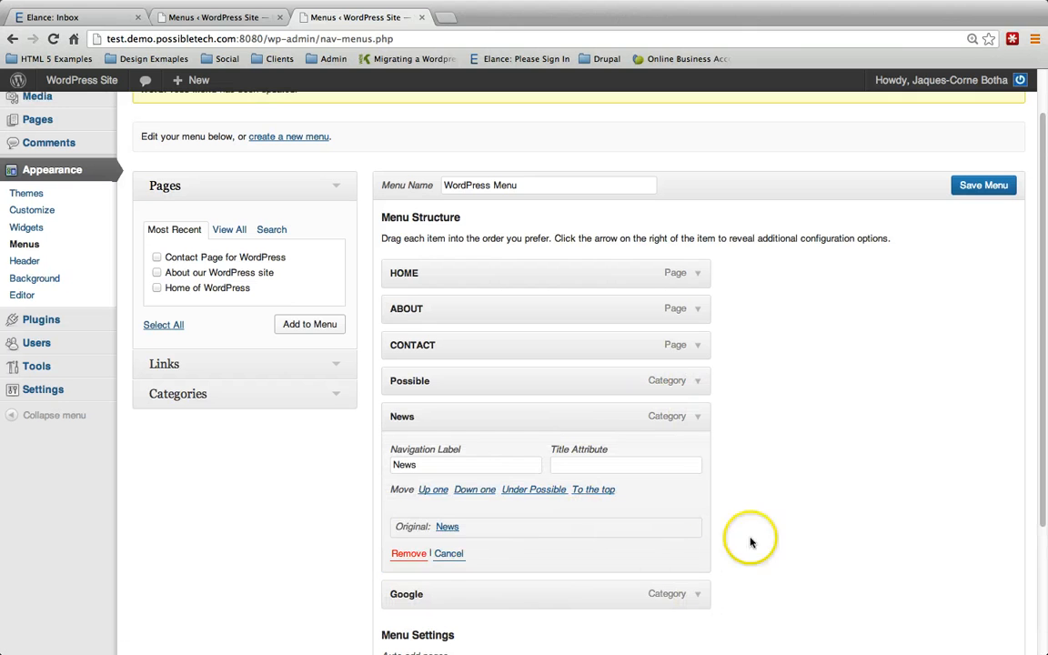
left_click(465, 465)
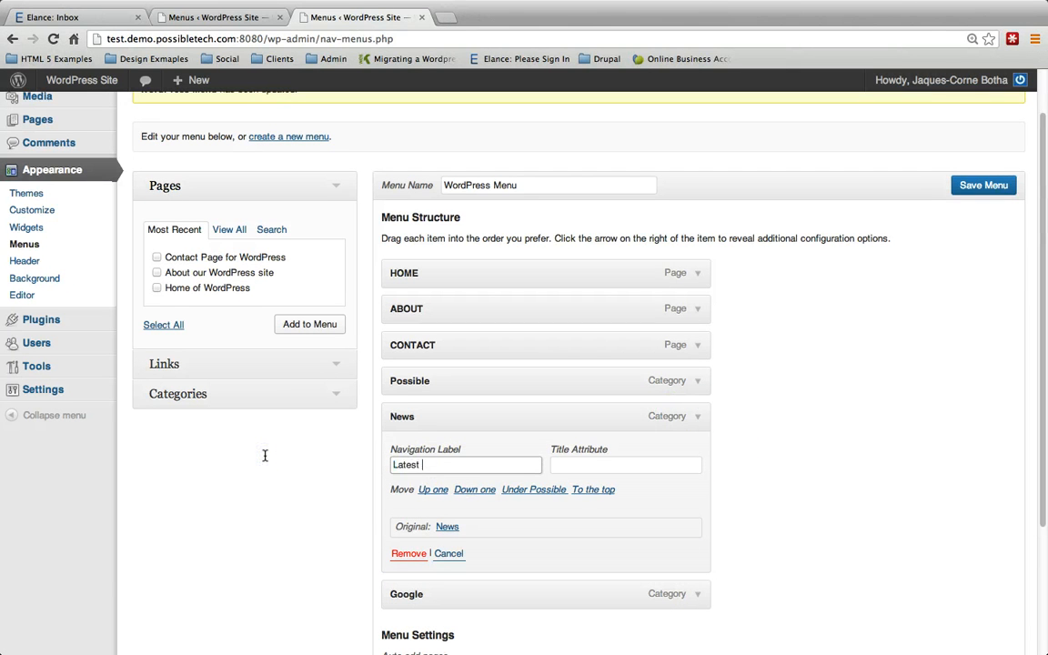
scroll(267, 455, "down", 3)
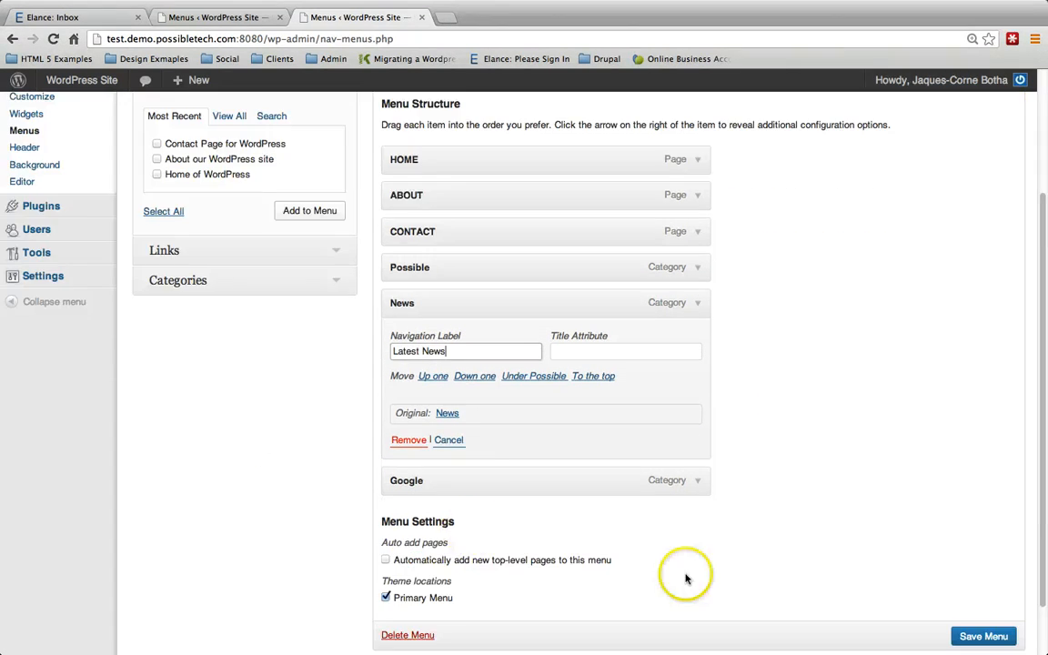
left_click(996, 640)
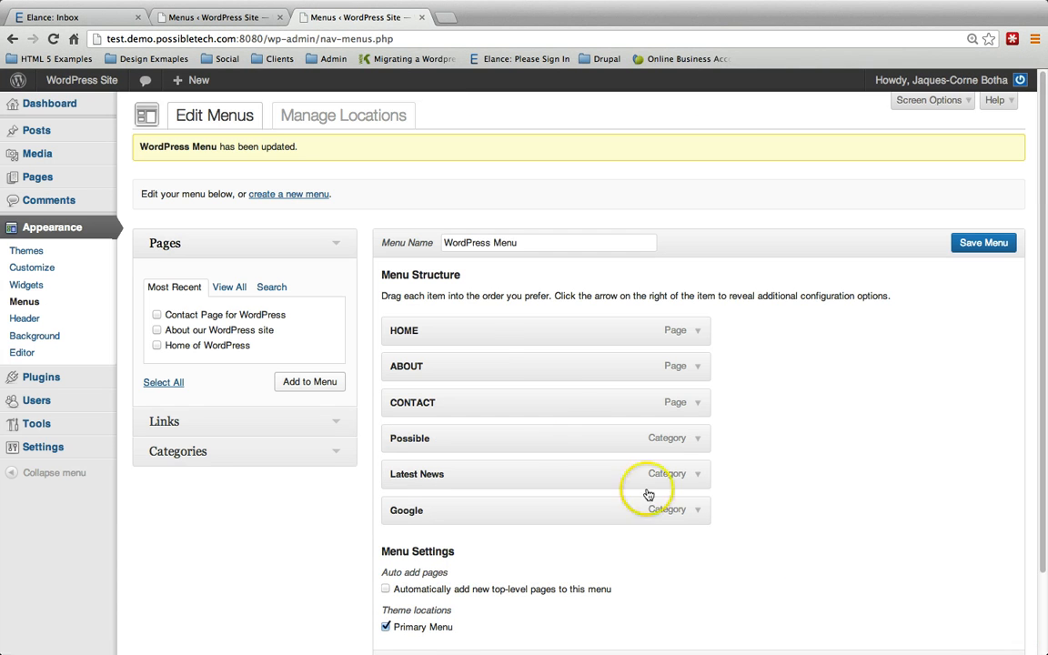
Open the live site in a new tab and compare its navigation bar with the items in the menu editor.
mouse_move(70, 80)
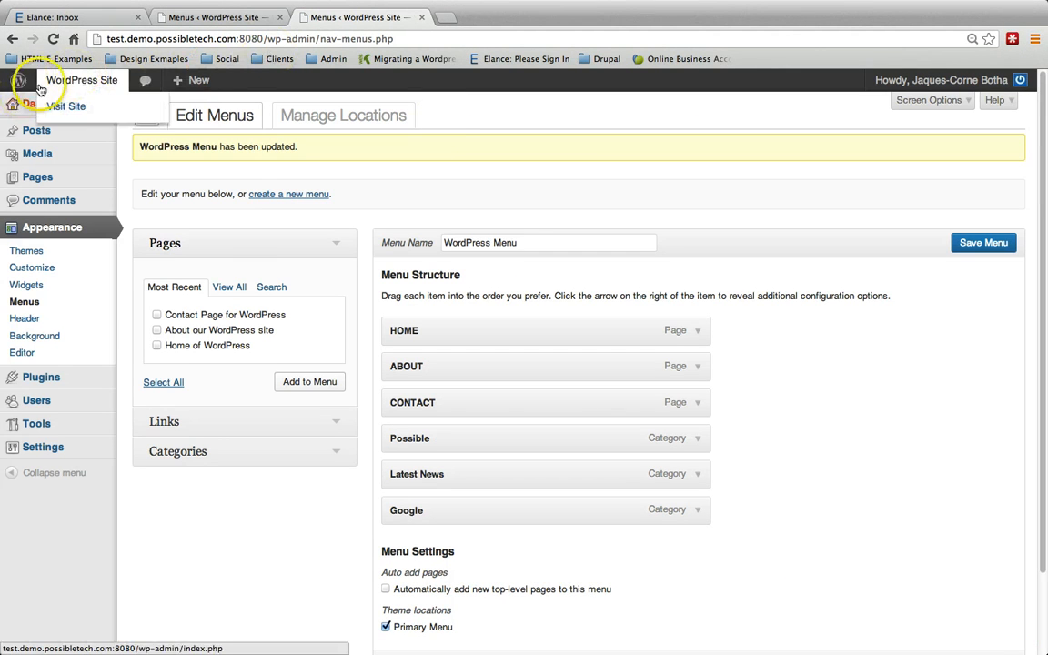
left_click(63, 107, "super")
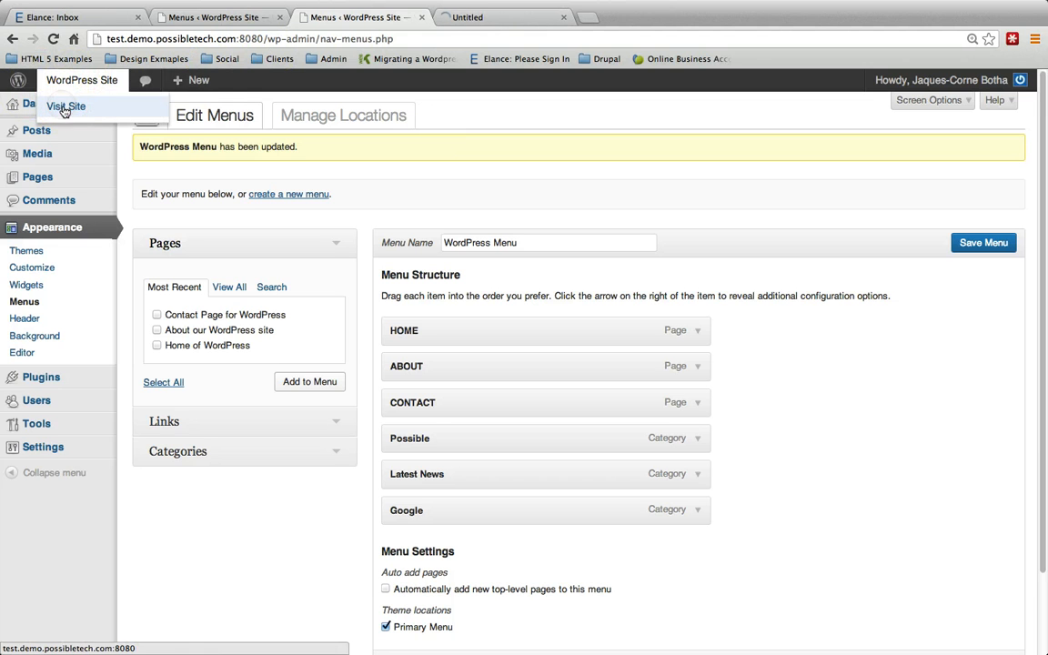
left_click(477, 17)
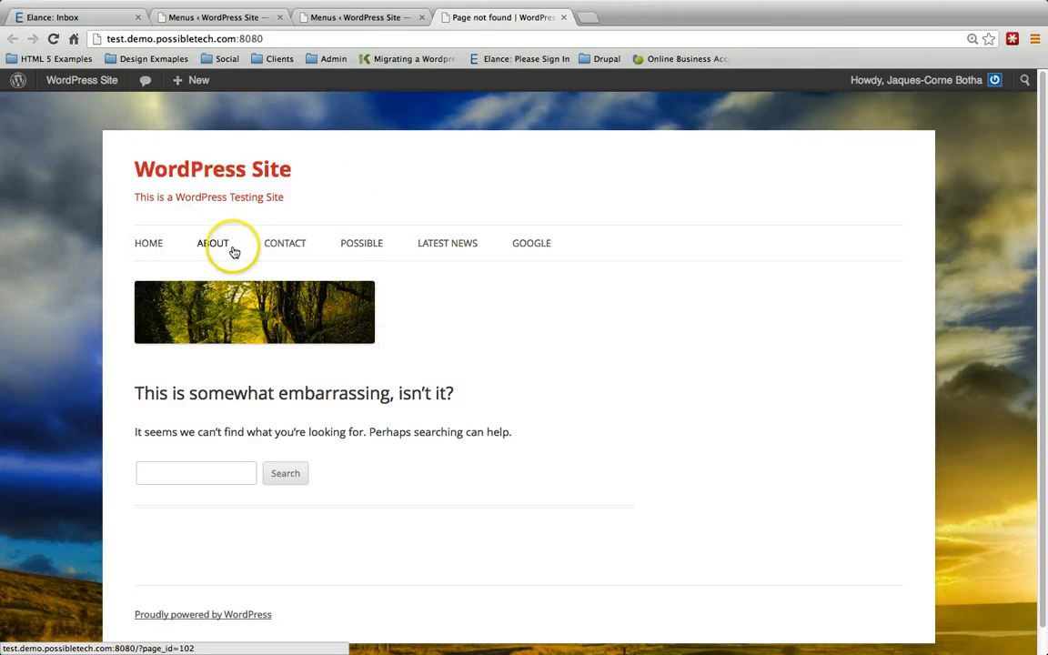
left_click(351, 17)
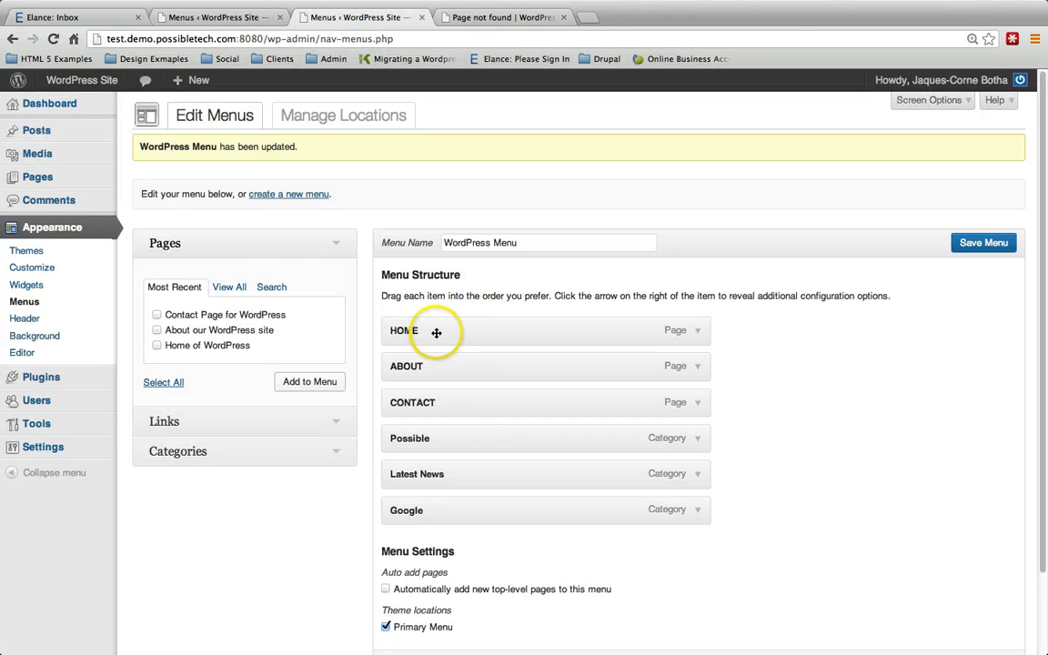
left_click(508, 18)
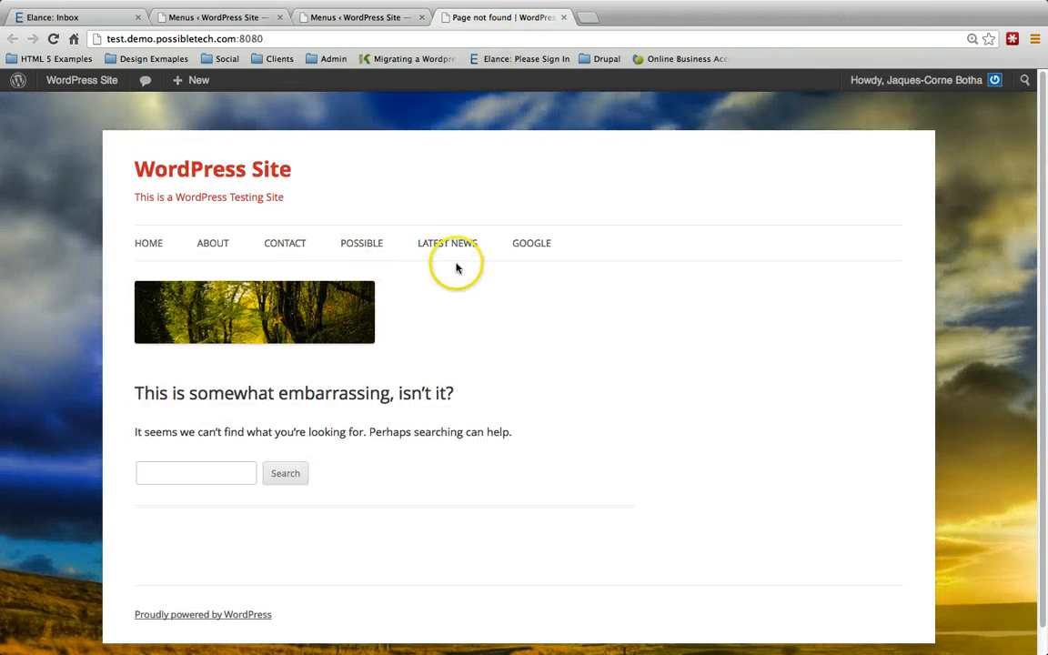
left_click(369, 18)
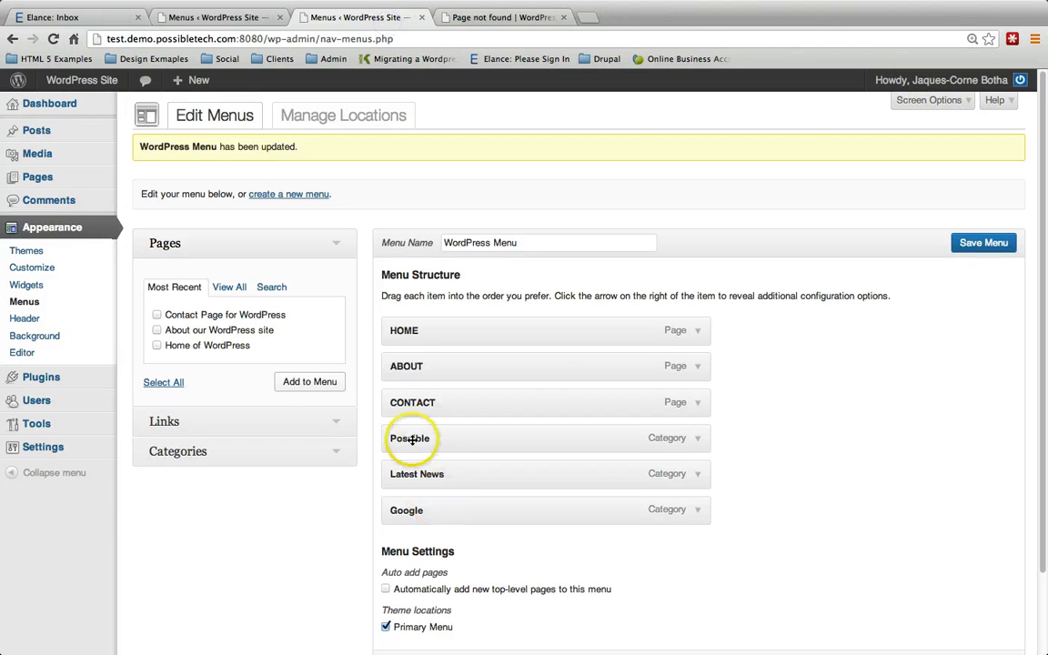
left_click(469, 20)
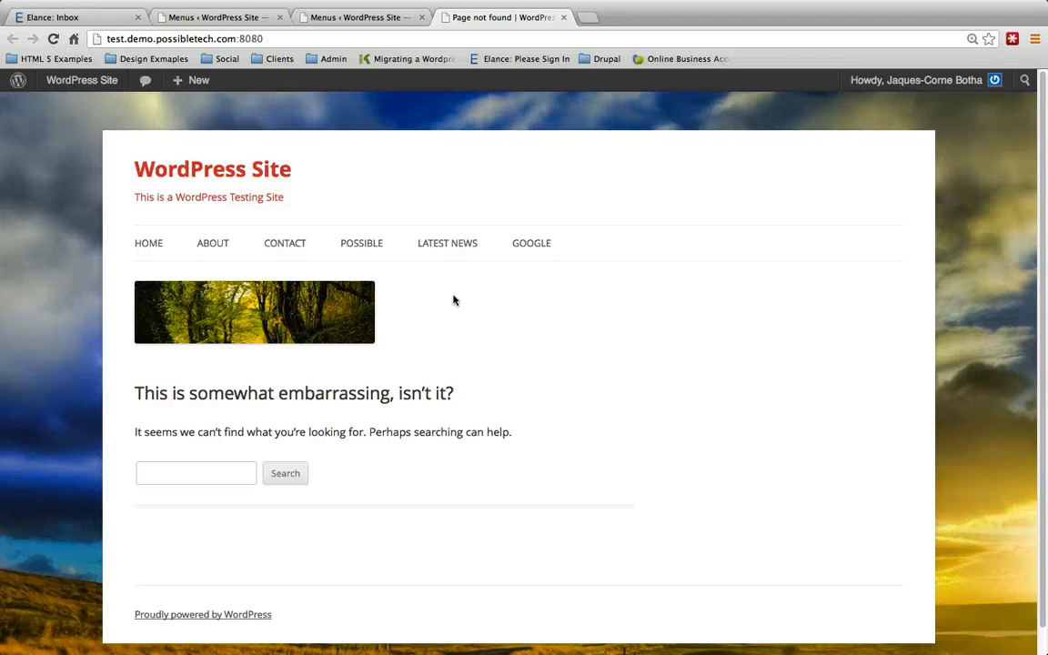
scroll(454, 298, "down", 1)
scroll(449, 285, "up", 1)
scroll(414, 352, "down", 1)
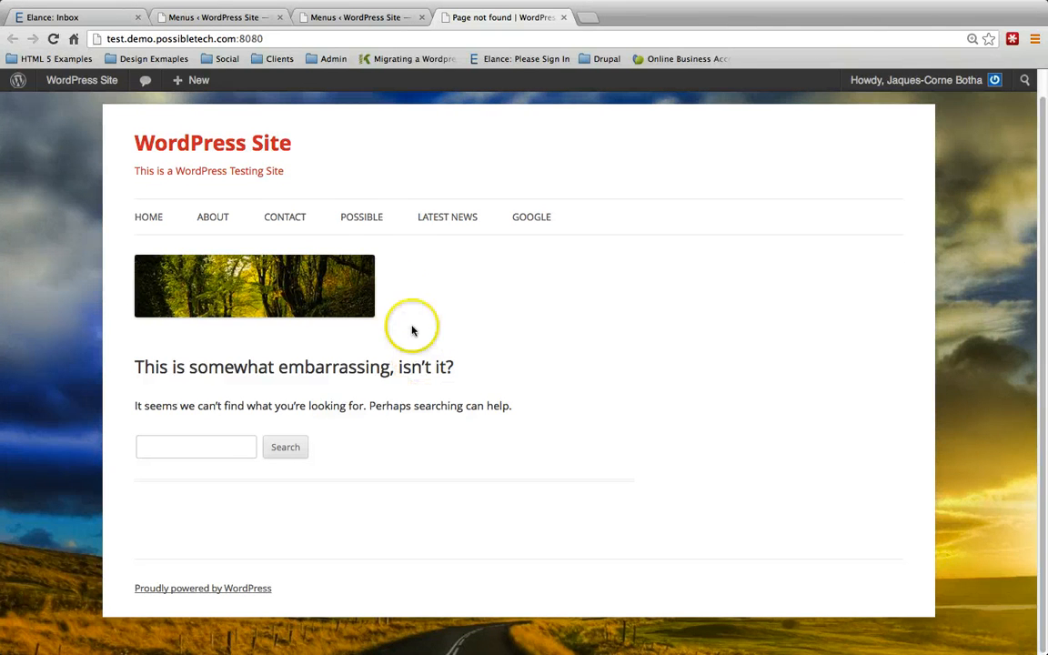
Open the Possible category from the site's navigation and look through the posts in its archive.
left_click(375, 212)
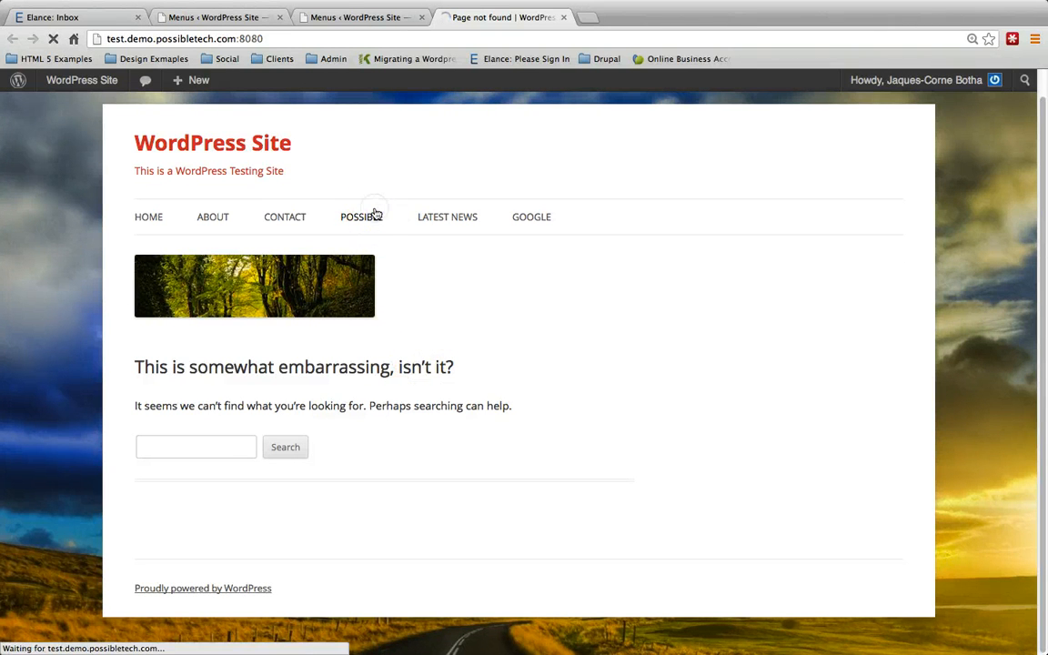
scroll(451, 276, "down", 5)
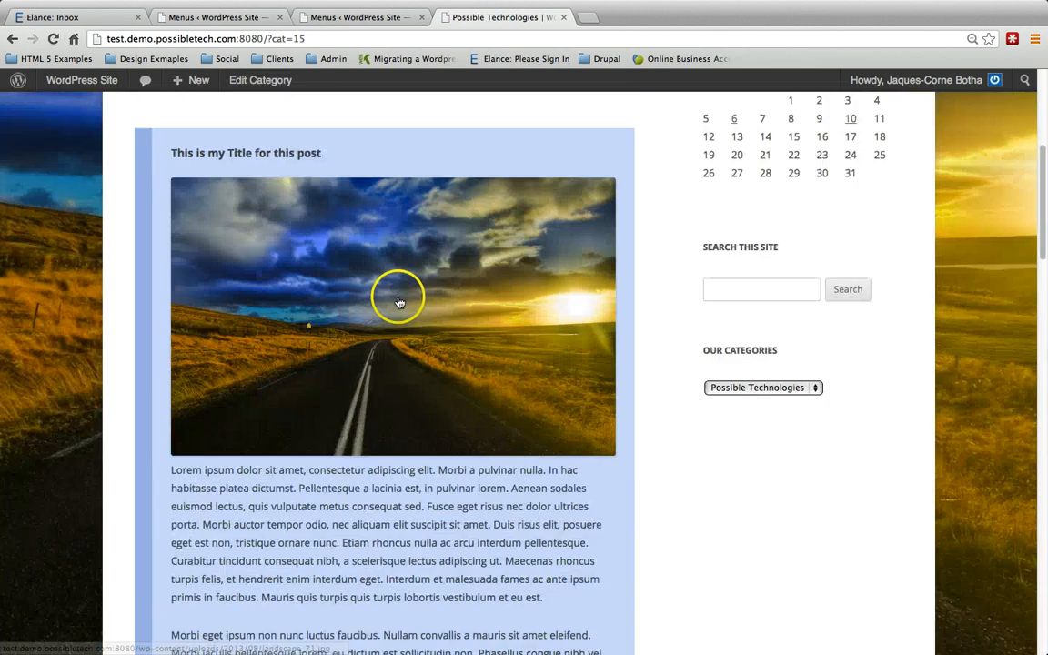
scroll(491, 313, "down", 10)
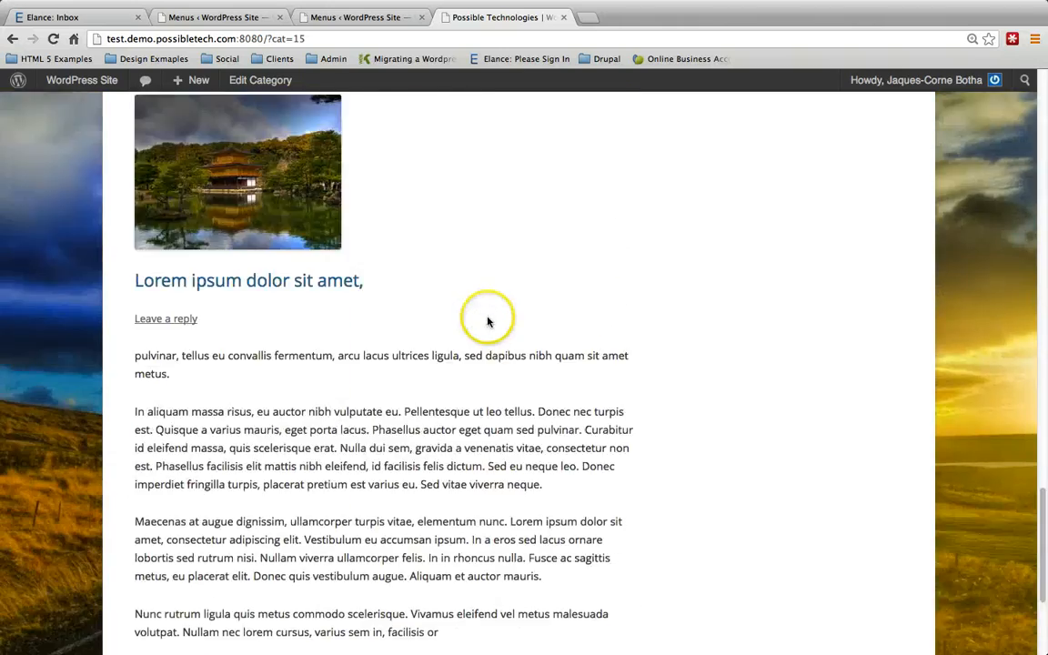
scroll(454, 291, "up", 5)
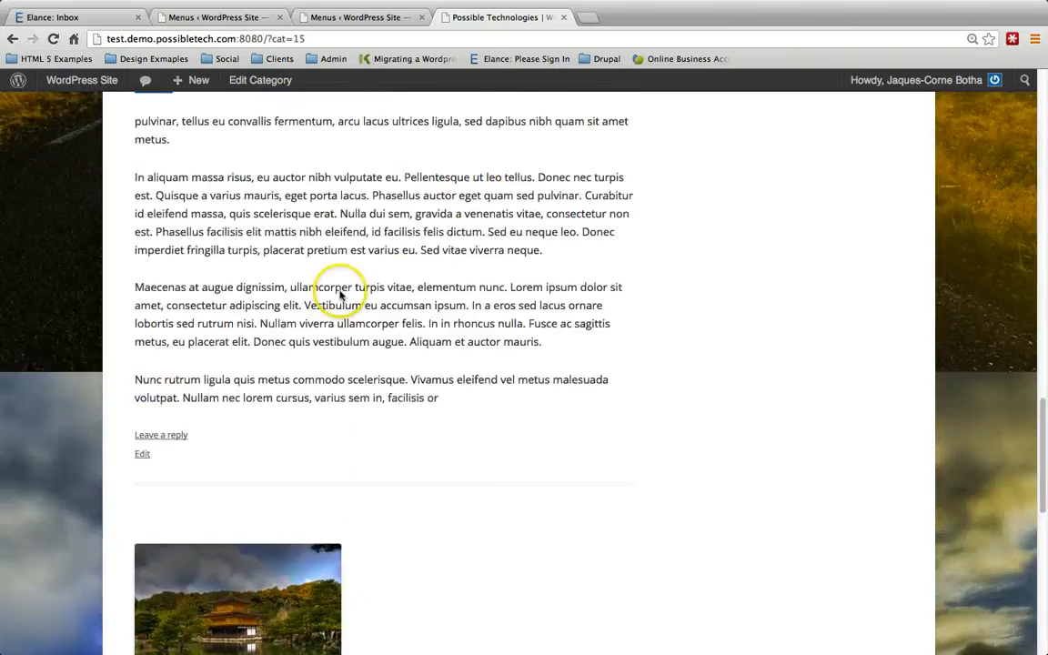
scroll(301, 354, "up", 15)
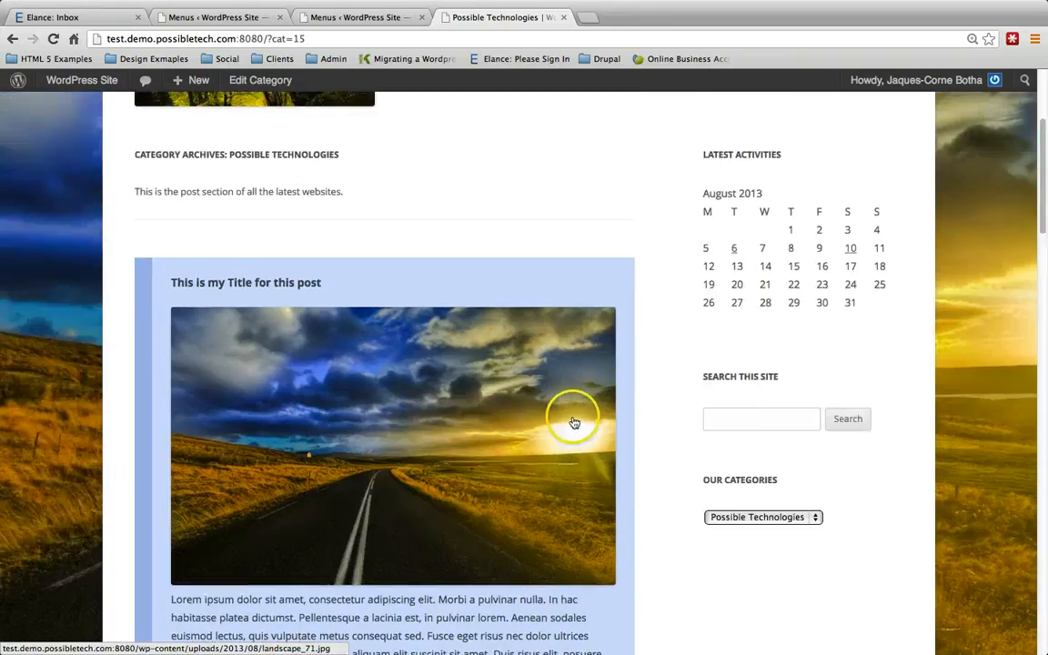
View the enlarged road landscape image from the post "This is my Title for this post".
left_click(574, 423)
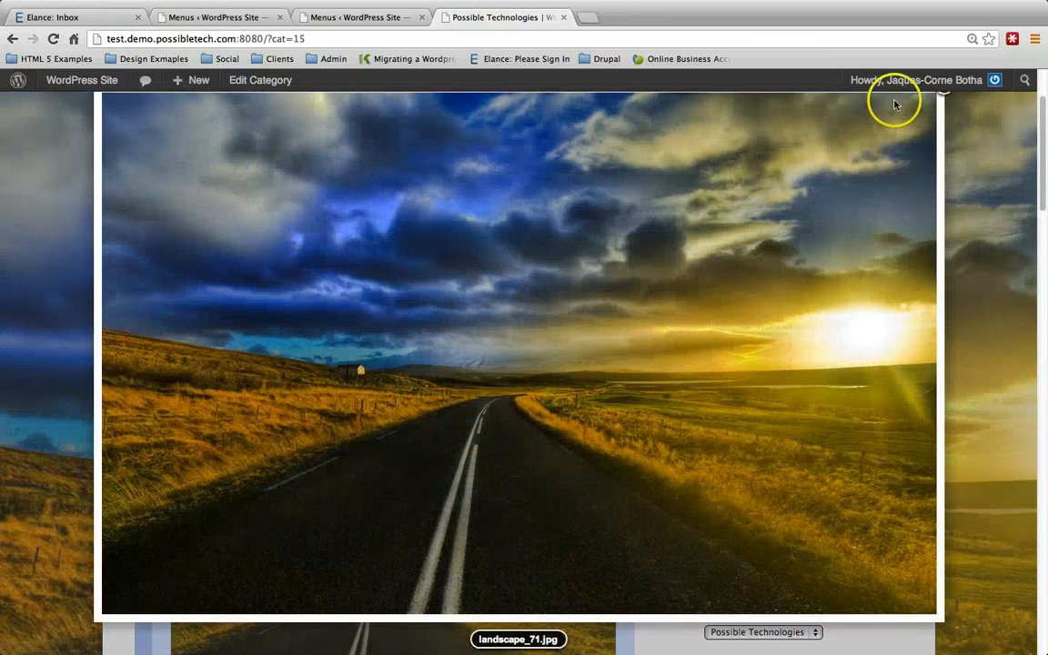
mouse_move(941, 100)
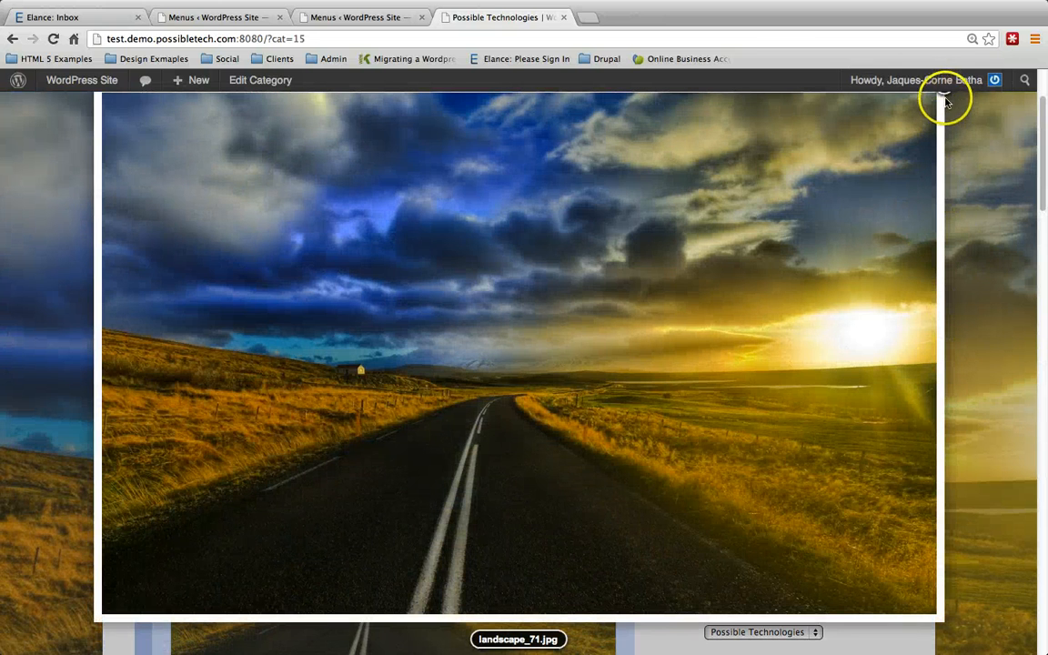